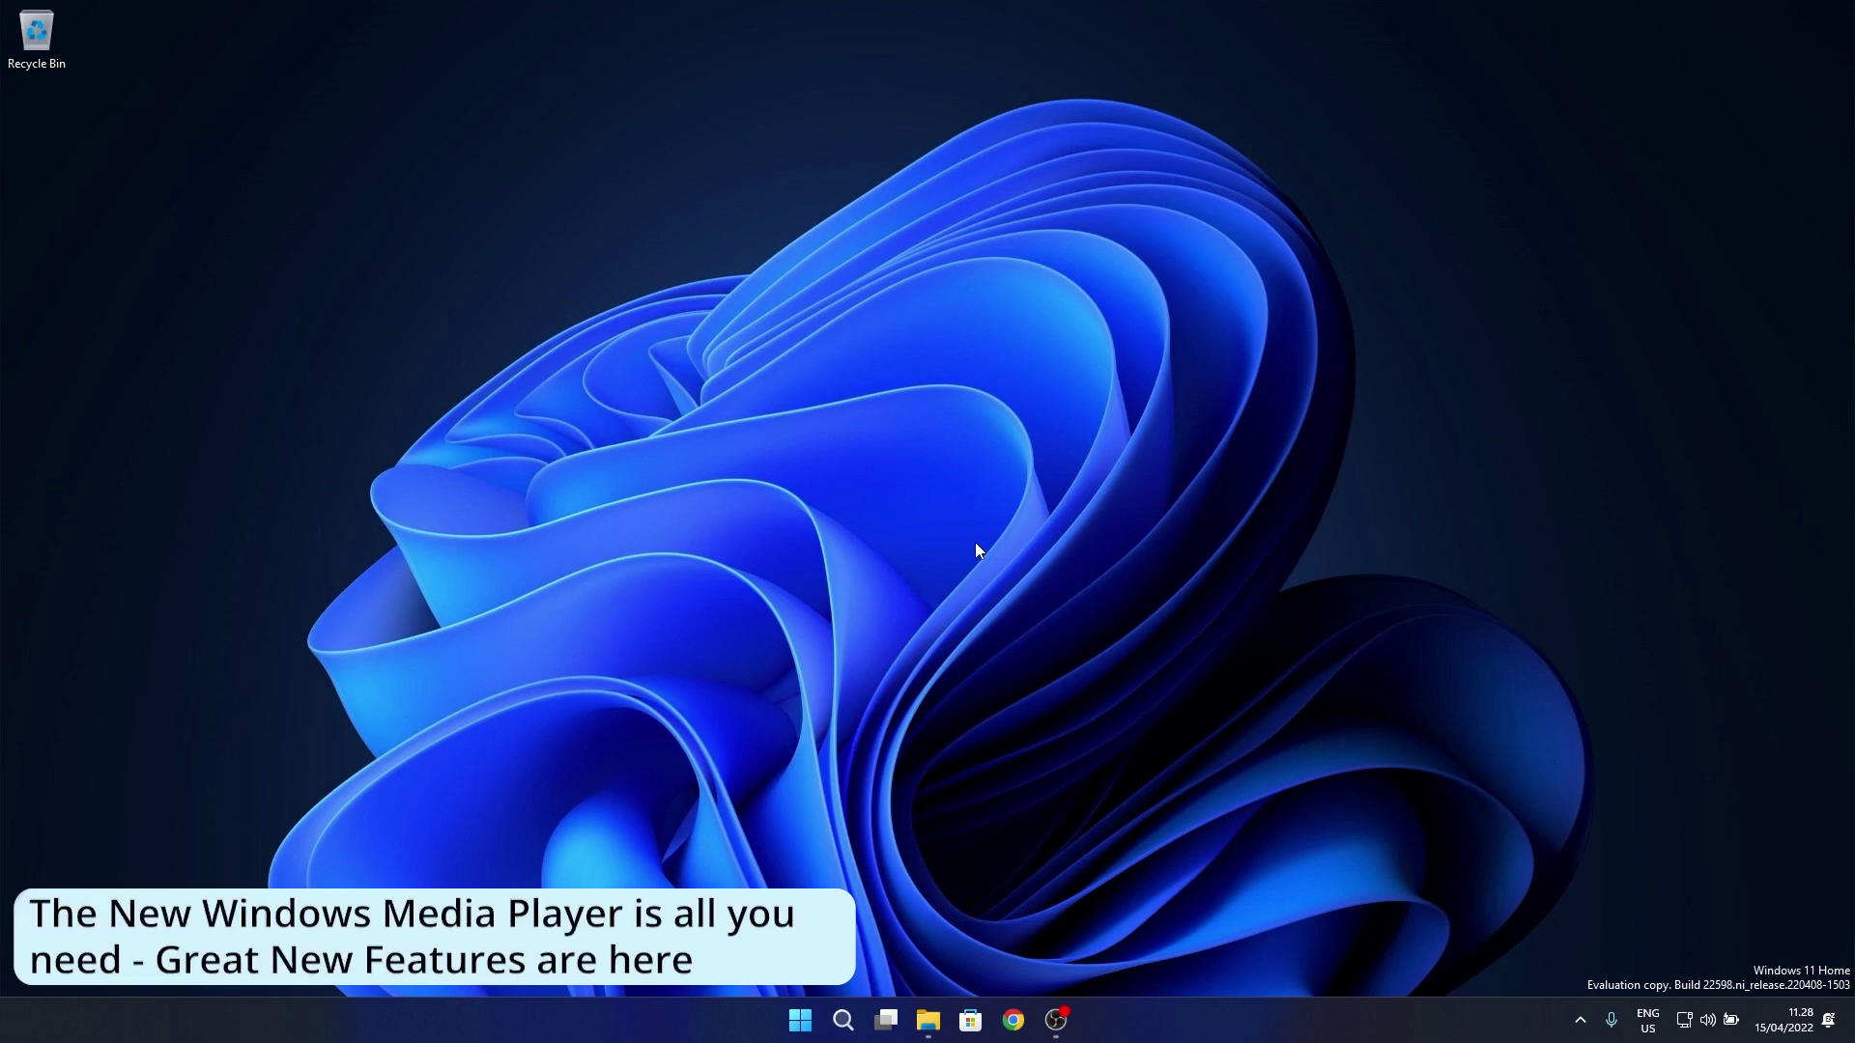
# - Search Windows for "media player" and open Media Player
pyautogui.click(800, 1019)
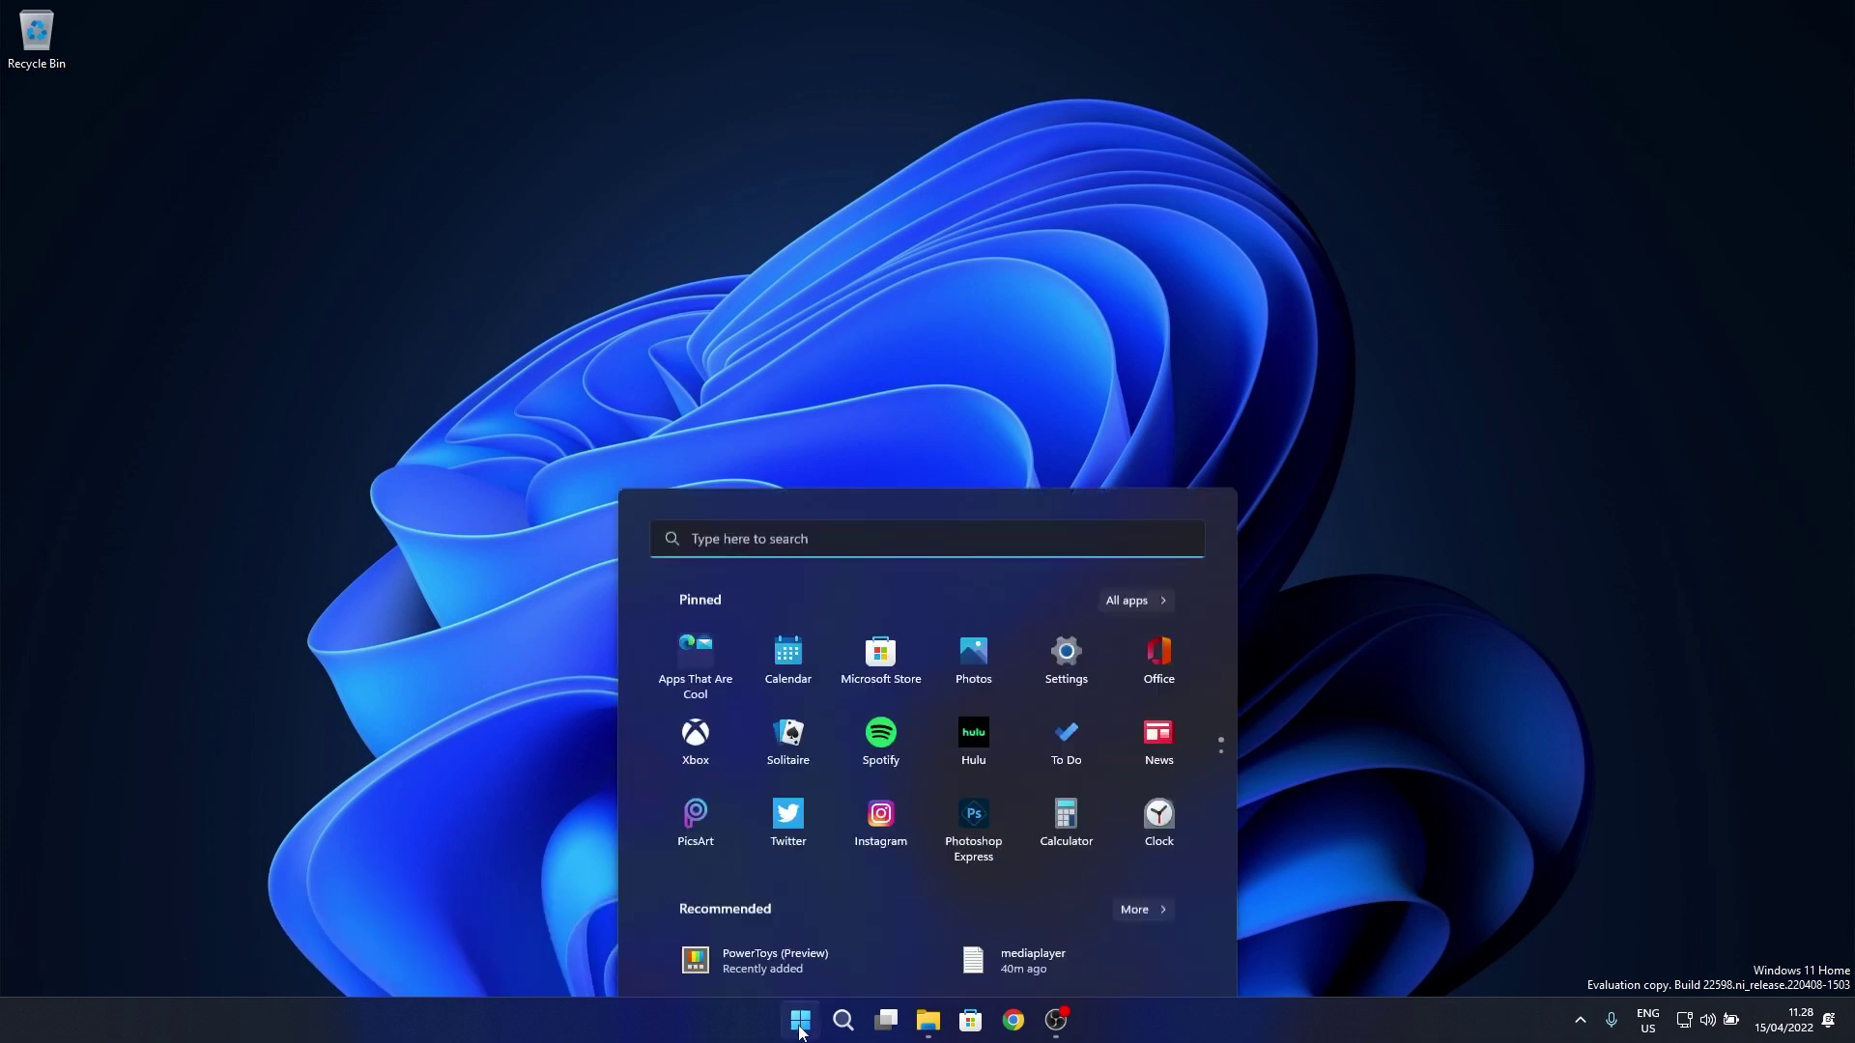
pyautogui.write('media player')
pyautogui.click(699, 482)
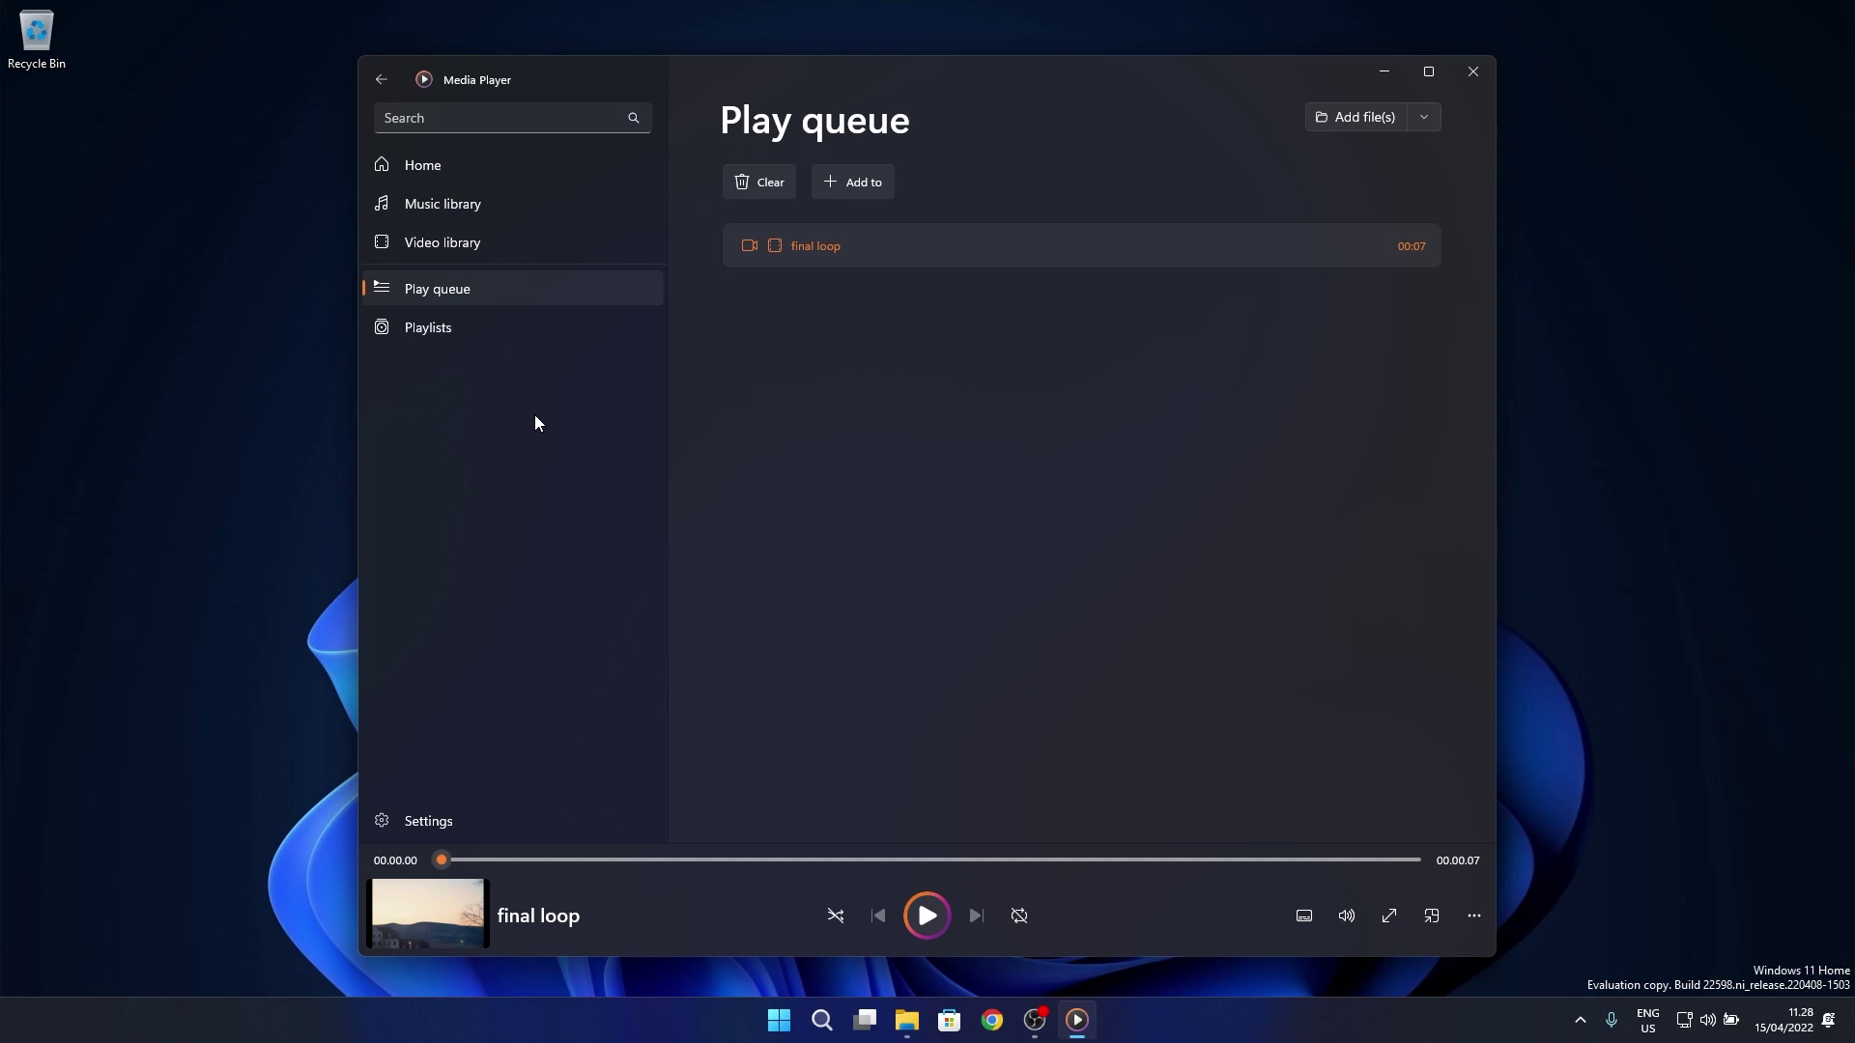
# - Open the music library, look through its albums and artists views, and return to the songs list
pyautogui.click(488, 194)
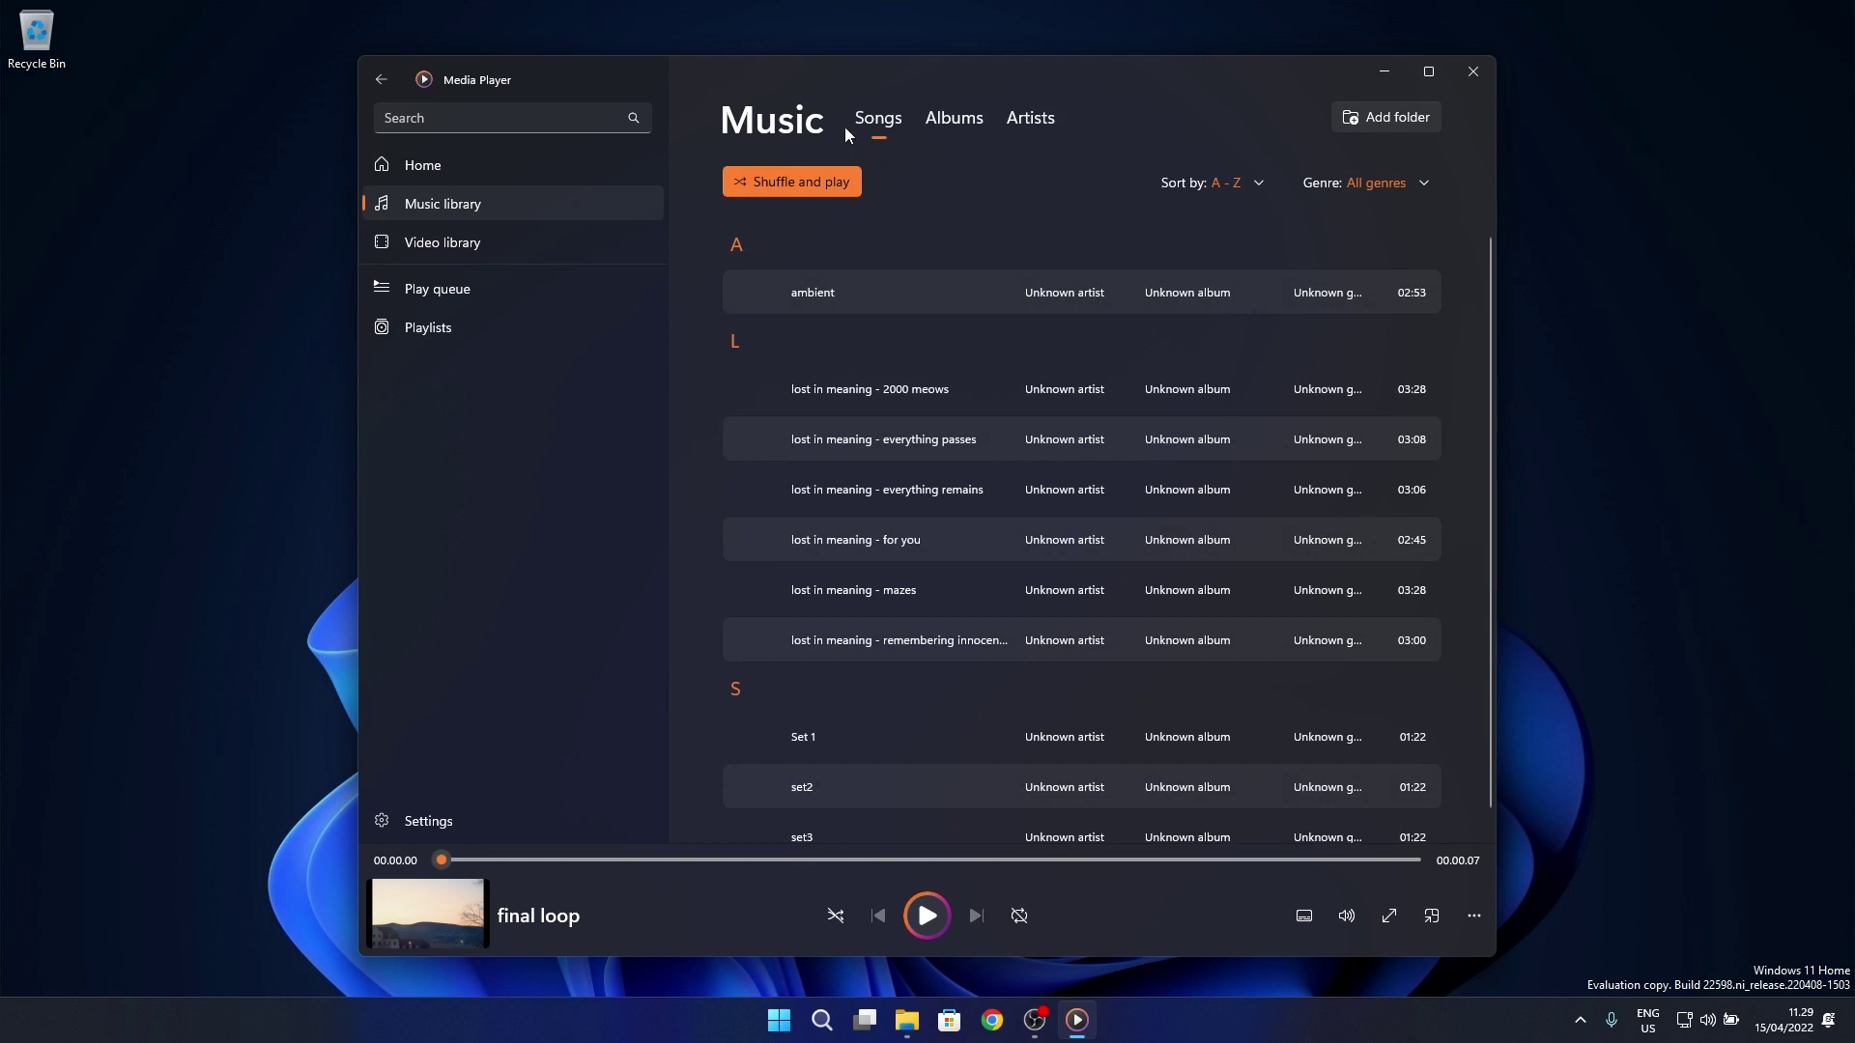
pyautogui.click(956, 120)
pyautogui.click(1034, 121)
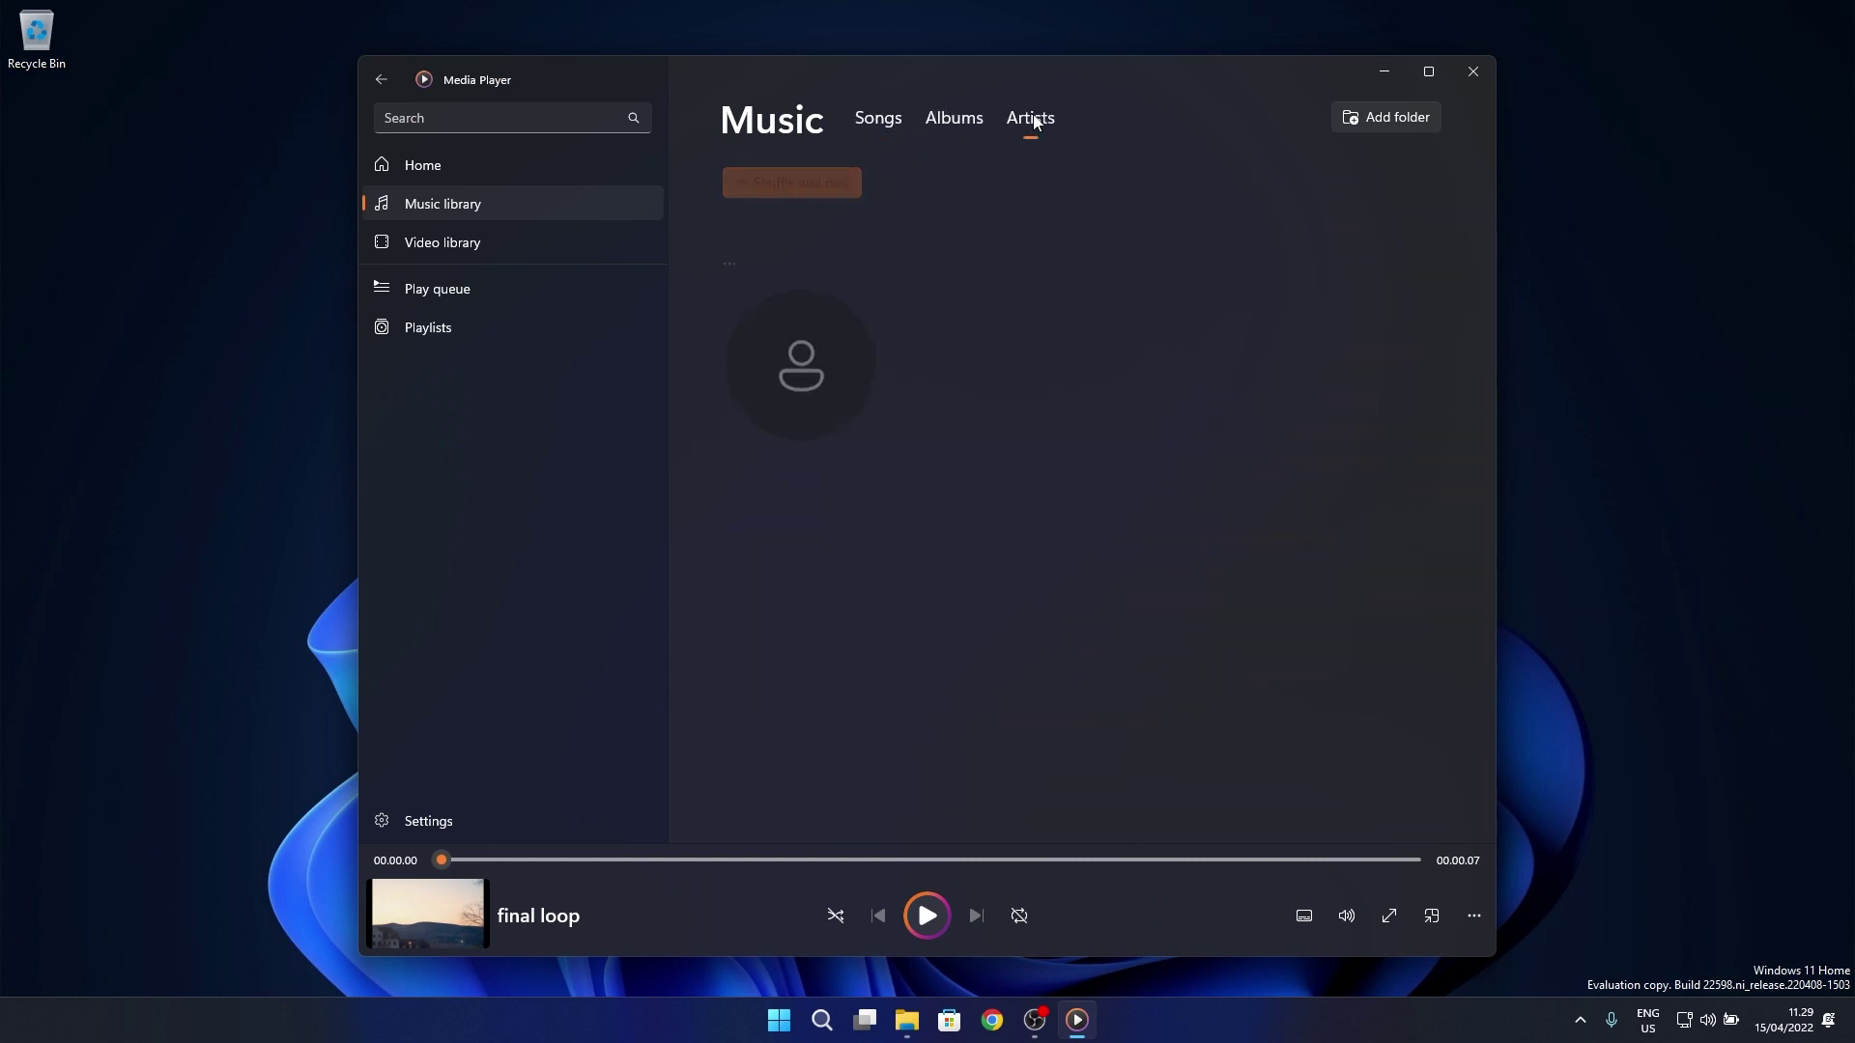
pyautogui.click(877, 120)
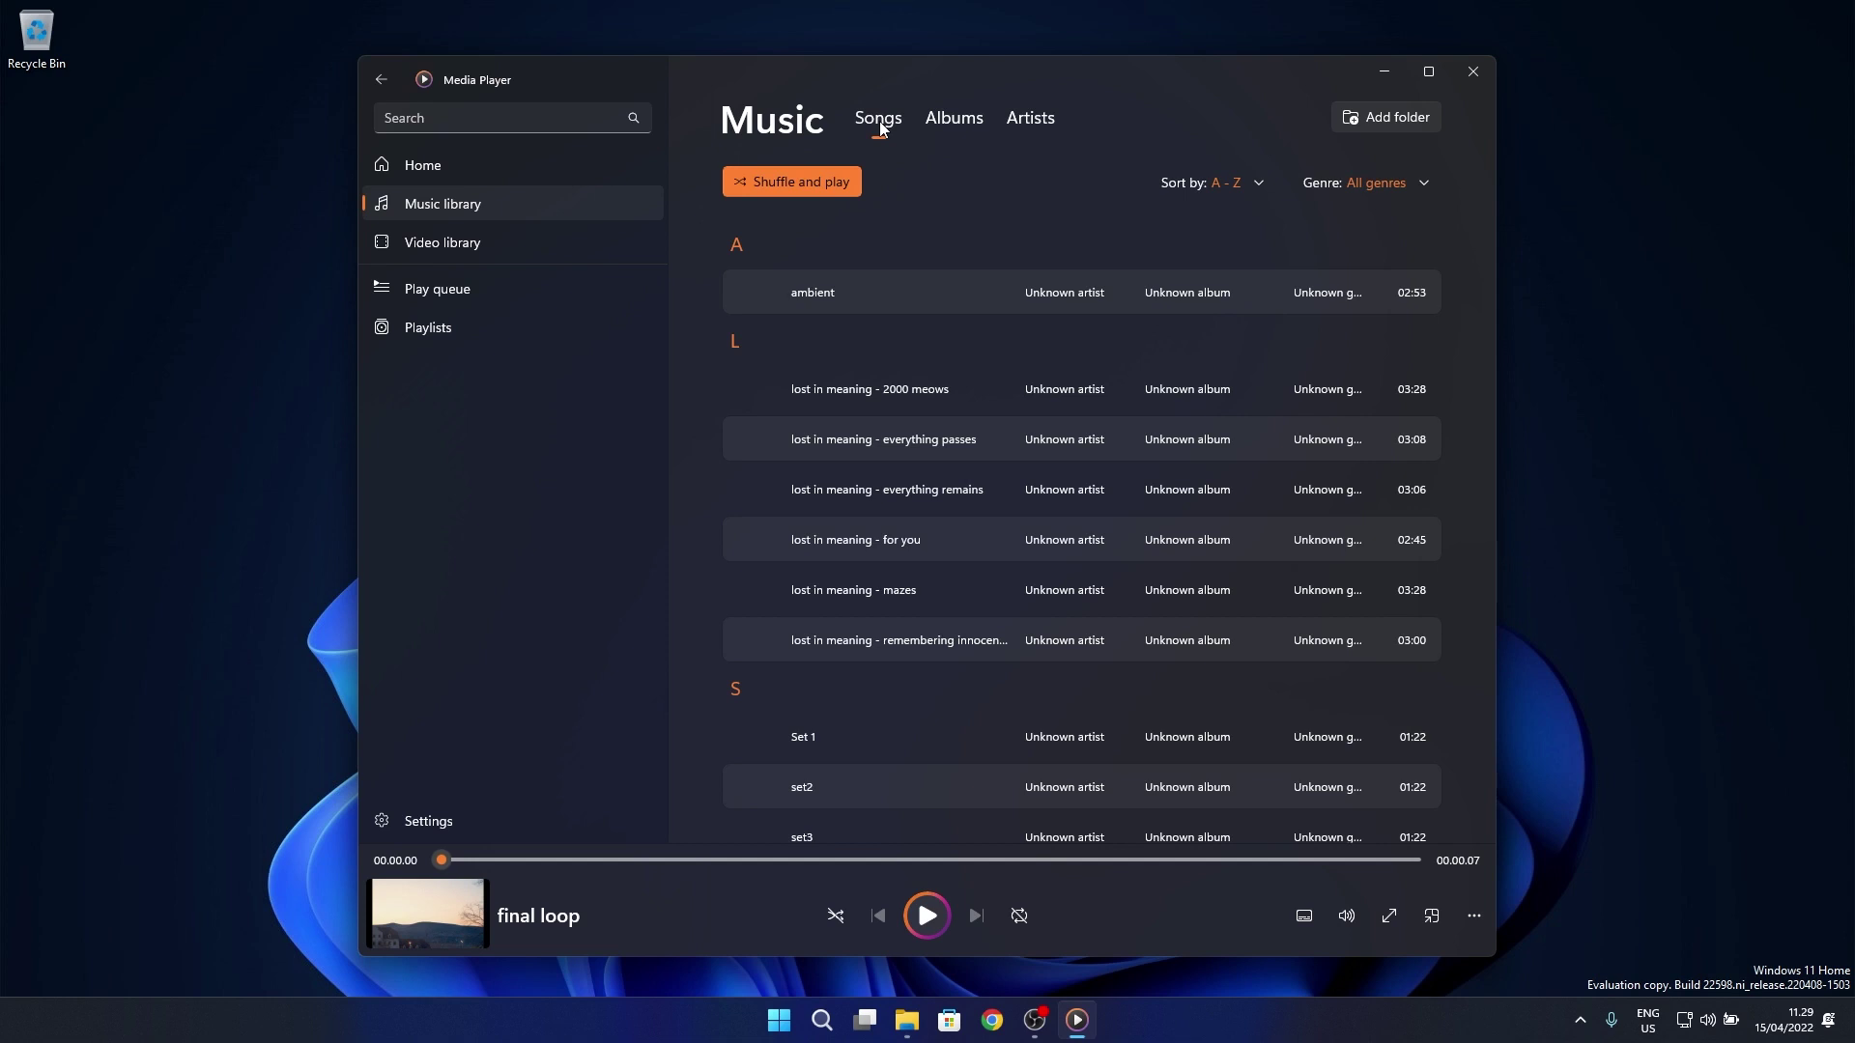
# - Try sorting the songs by artist, album and release year, and restore the A - Z order
pyautogui.click(1245, 187)
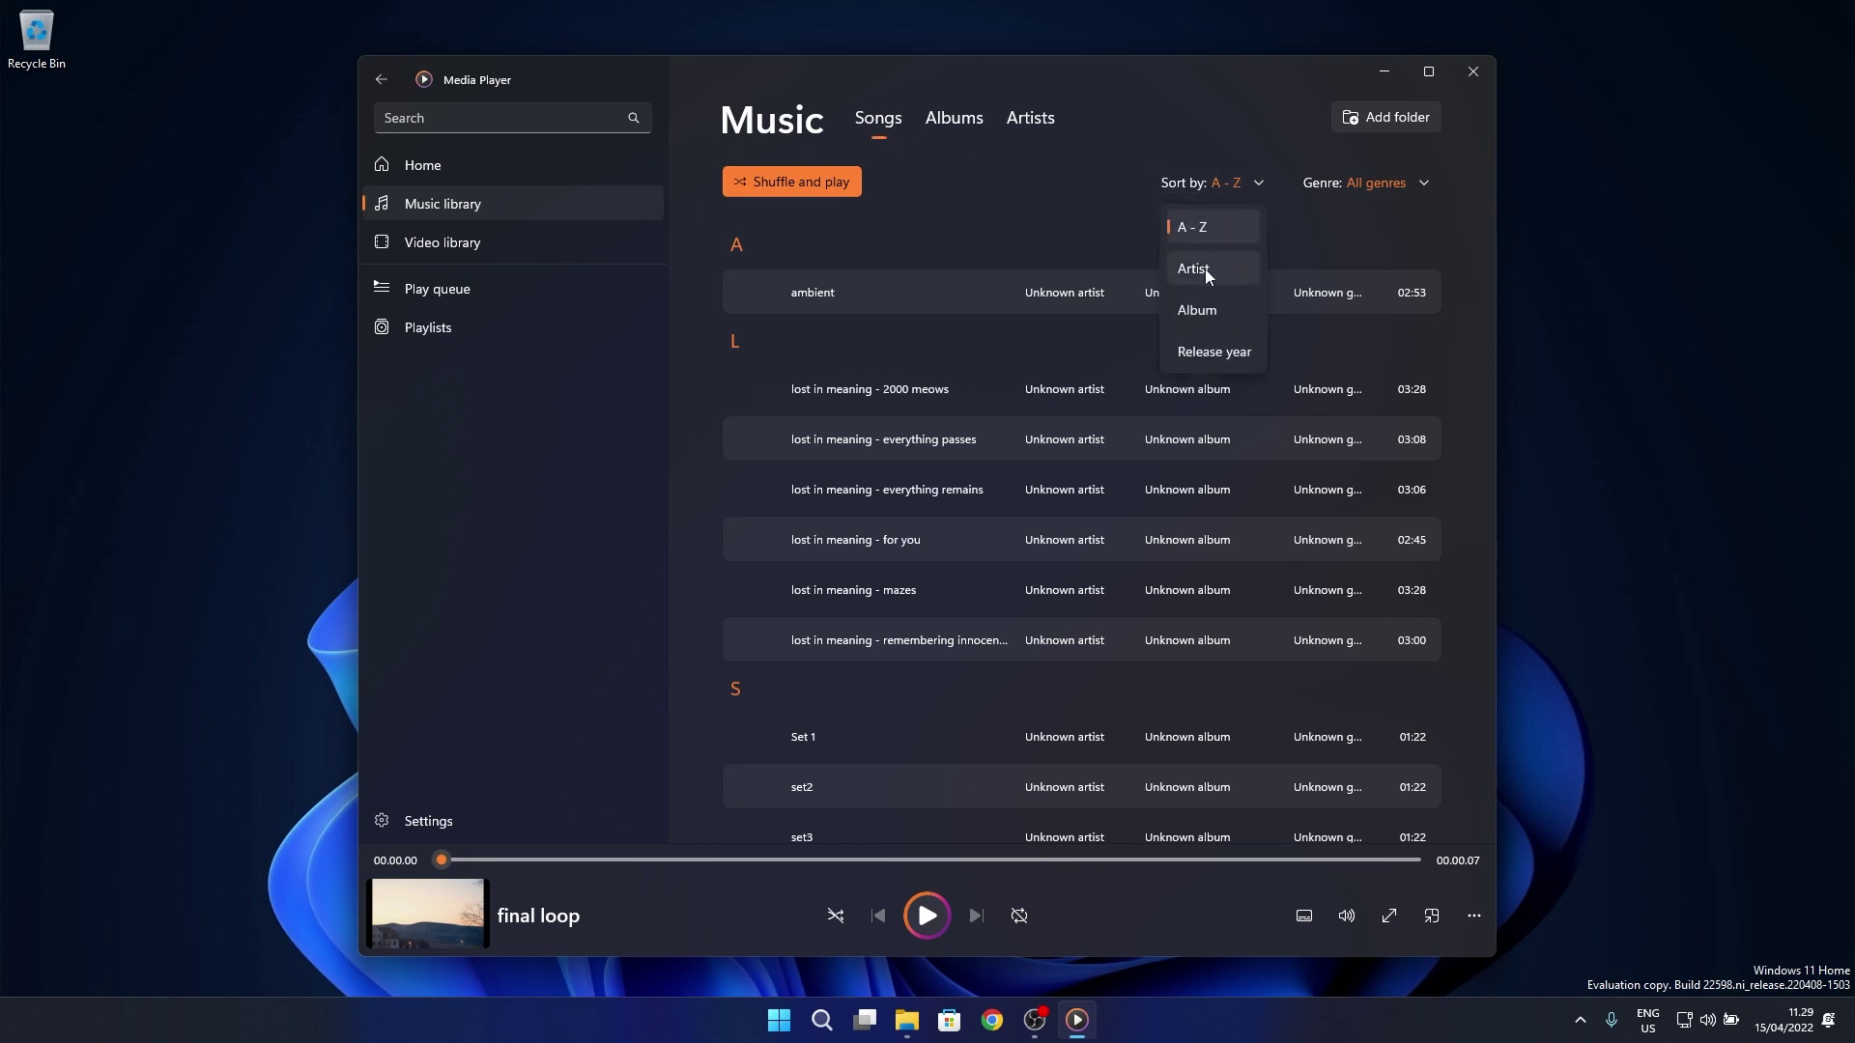
pyautogui.click(1204, 268)
pyautogui.click(1243, 183)
pyautogui.click(1202, 309)
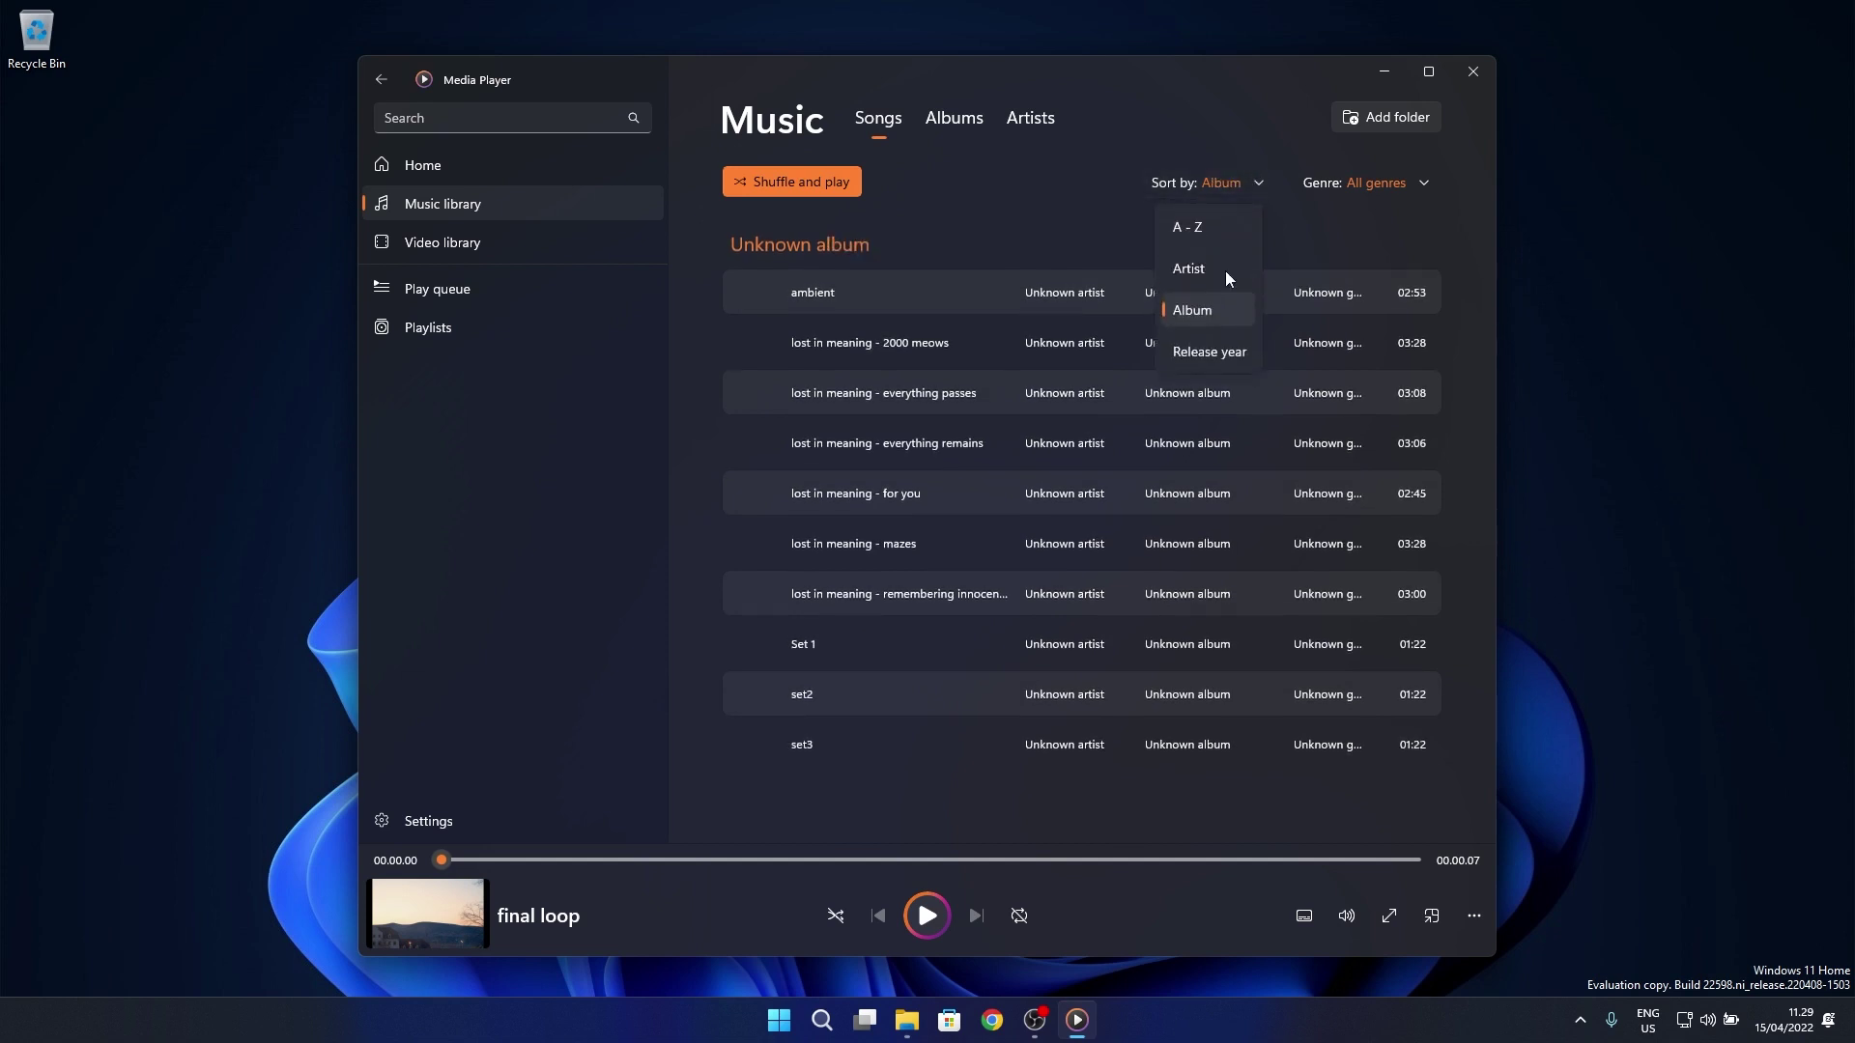
pyautogui.click(1207, 351)
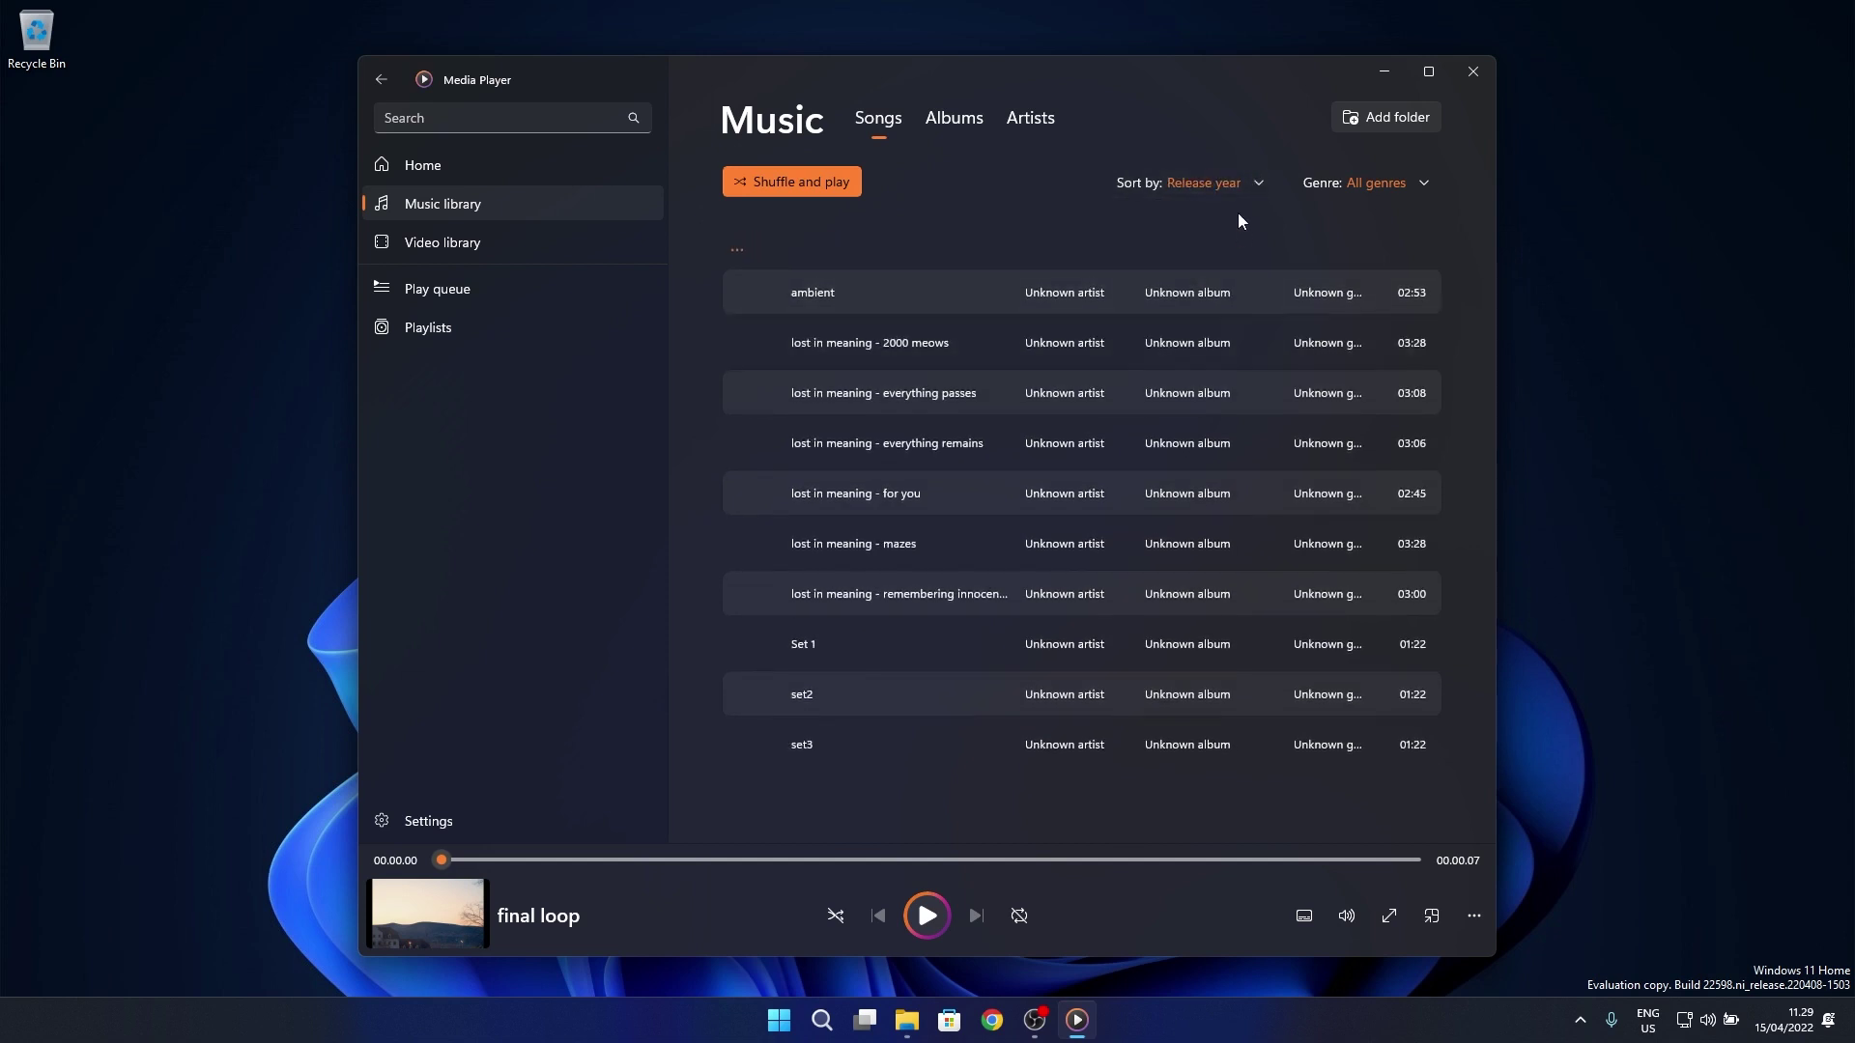
pyautogui.click(1244, 184)
pyautogui.click(1187, 226)
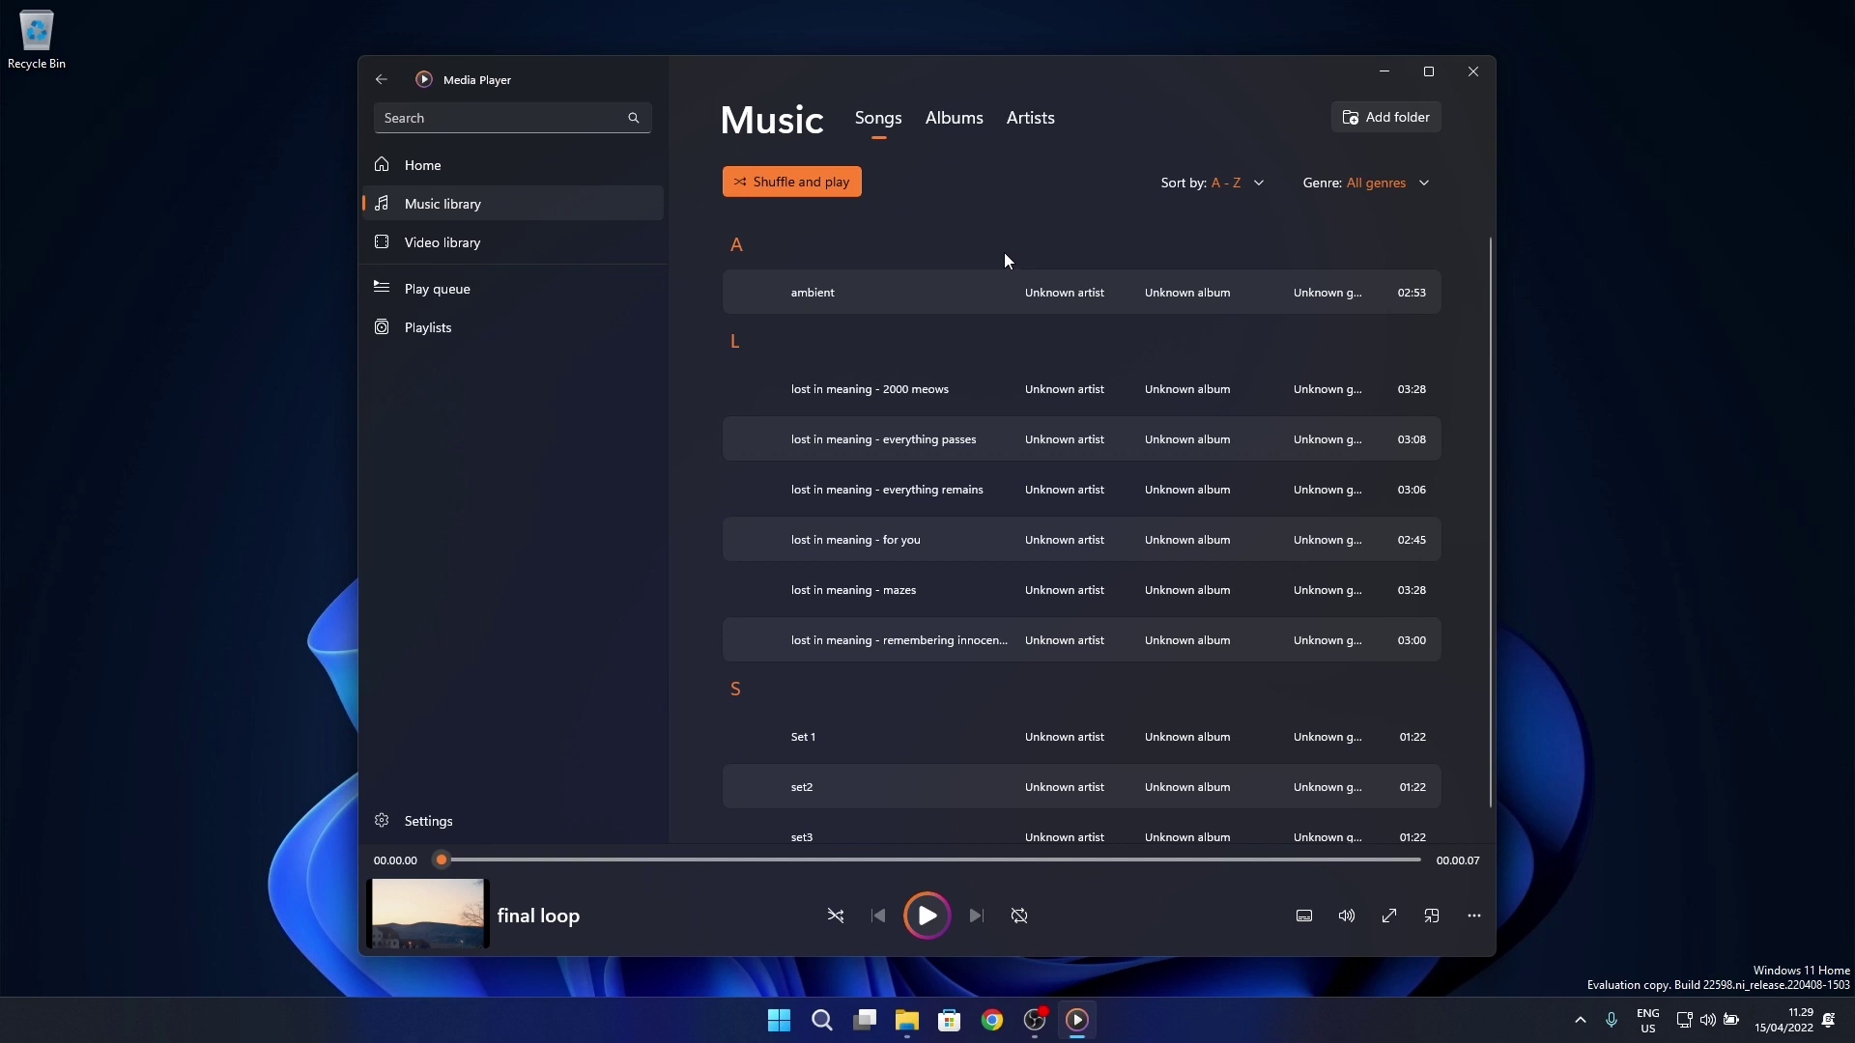
# - Select and play the song "lost in meaning - 2000 meows" and expand it to the now playing view
pyautogui.moveTo(782, 458)
pyautogui.moveTo(763, 377)
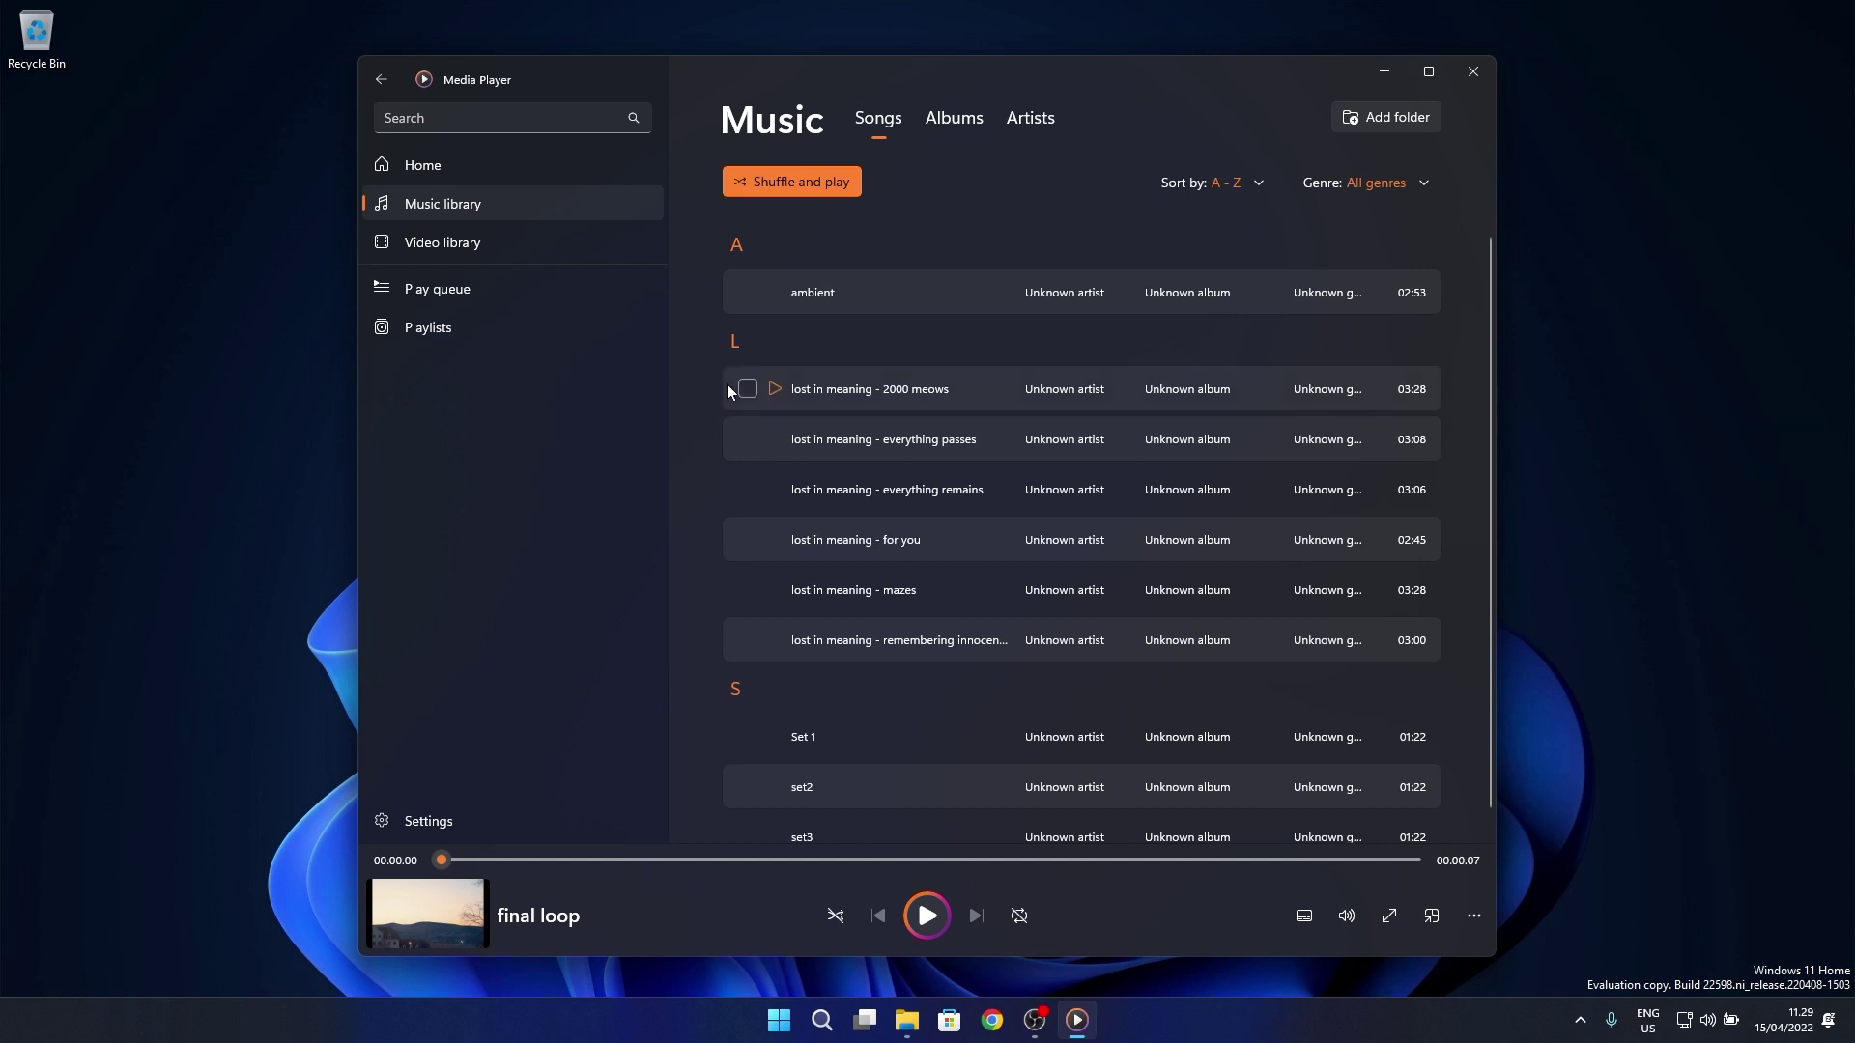
pyautogui.click(748, 390)
pyautogui.click(1182, 177)
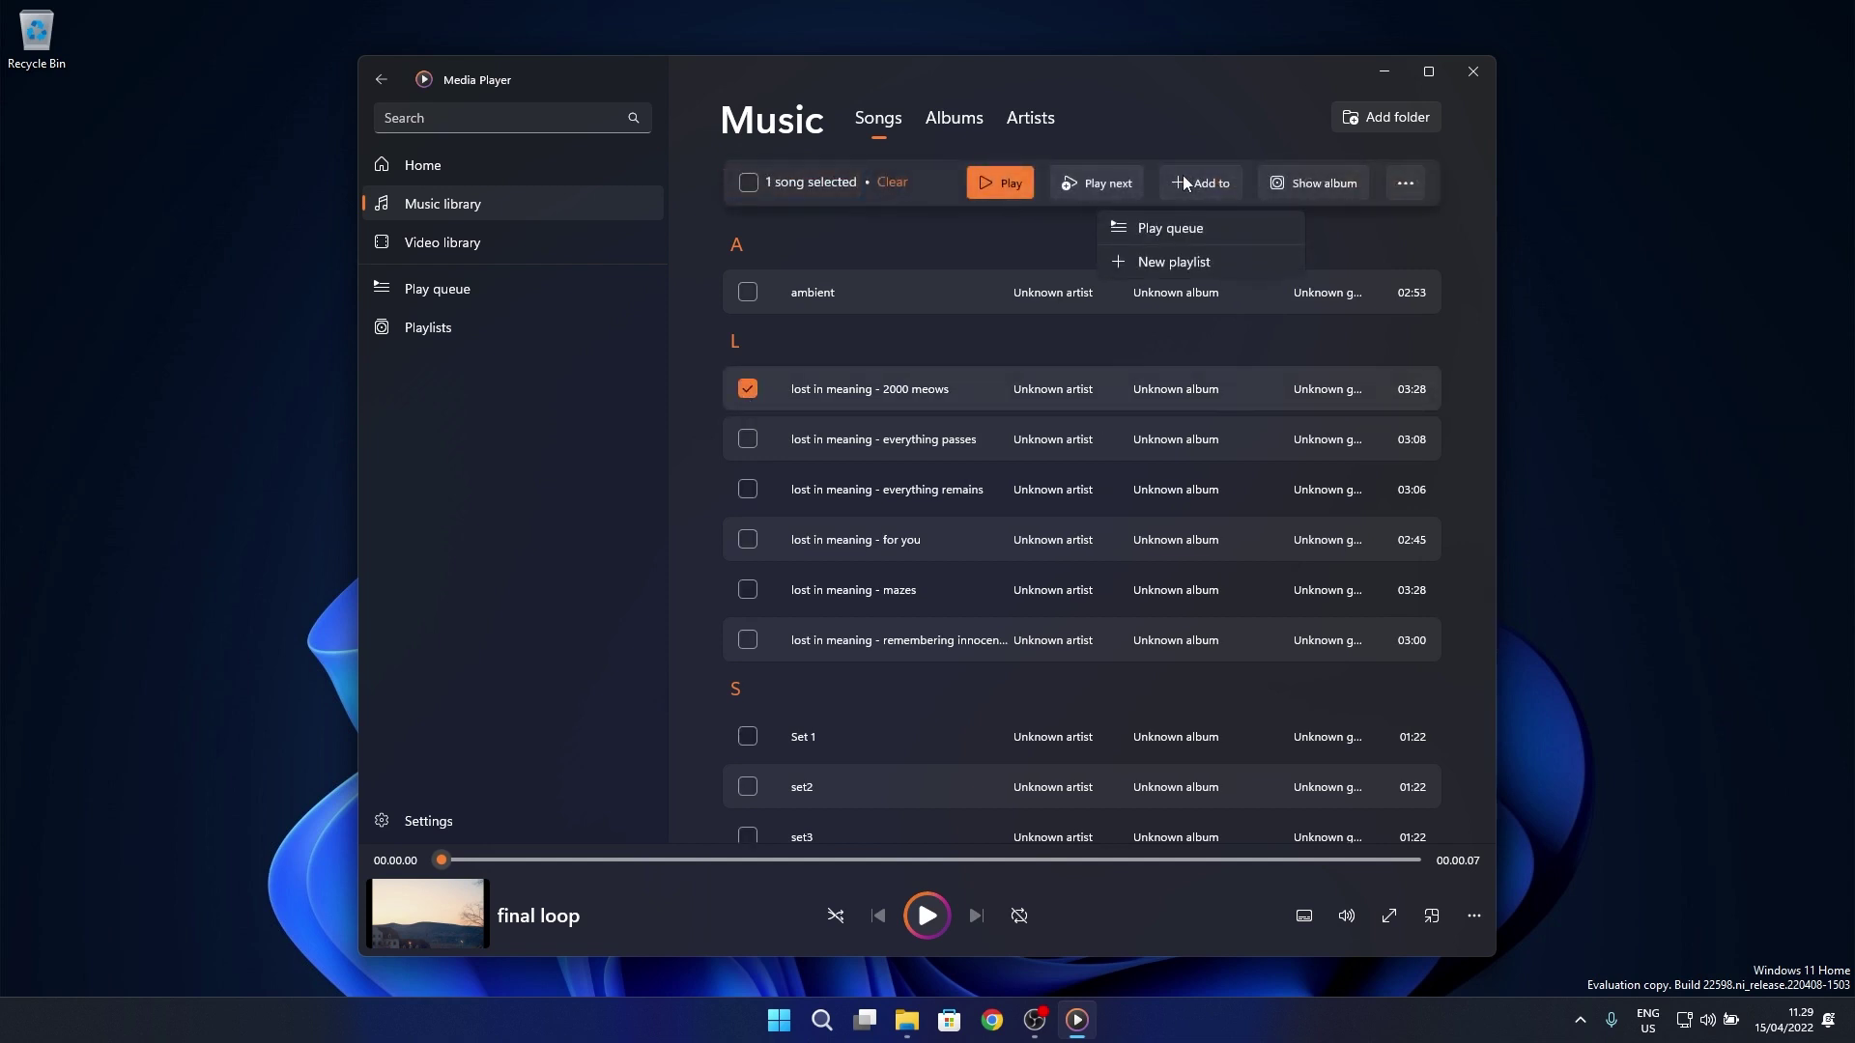
pyautogui.click(1011, 222)
pyautogui.click(1405, 182)
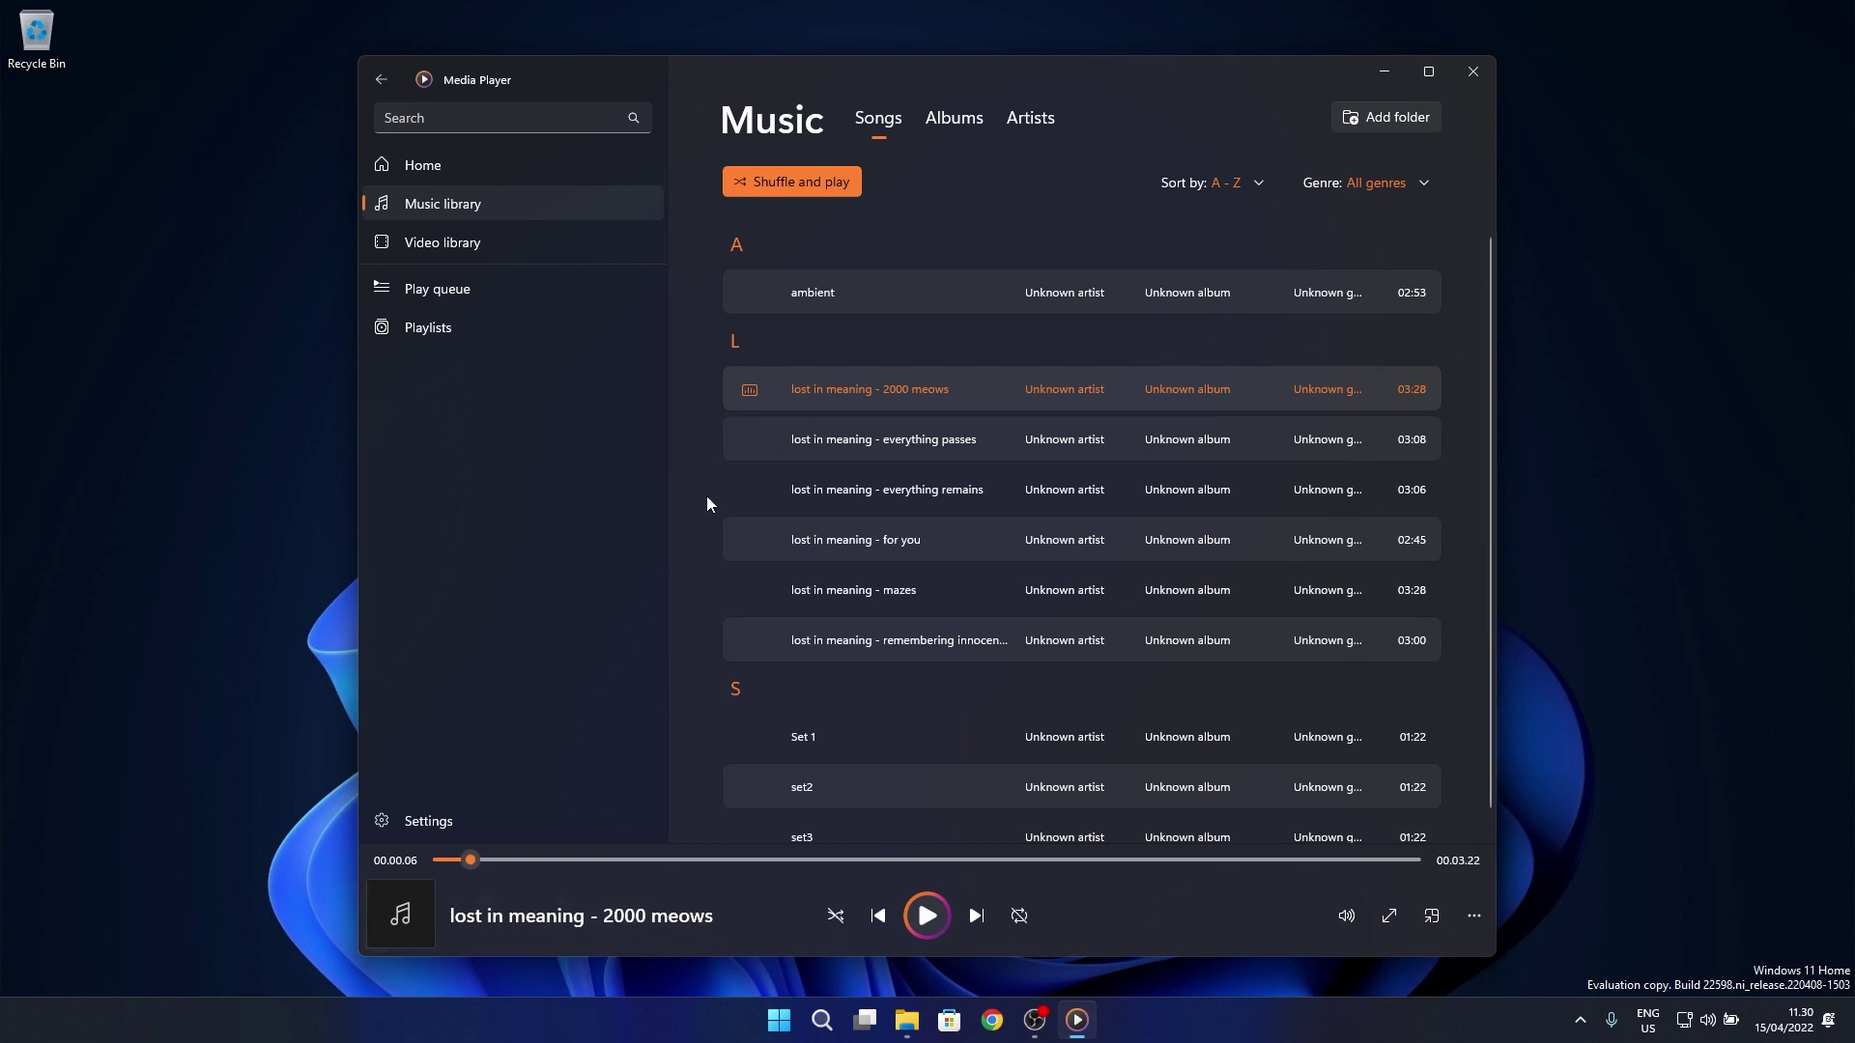
pyautogui.click(547, 918)
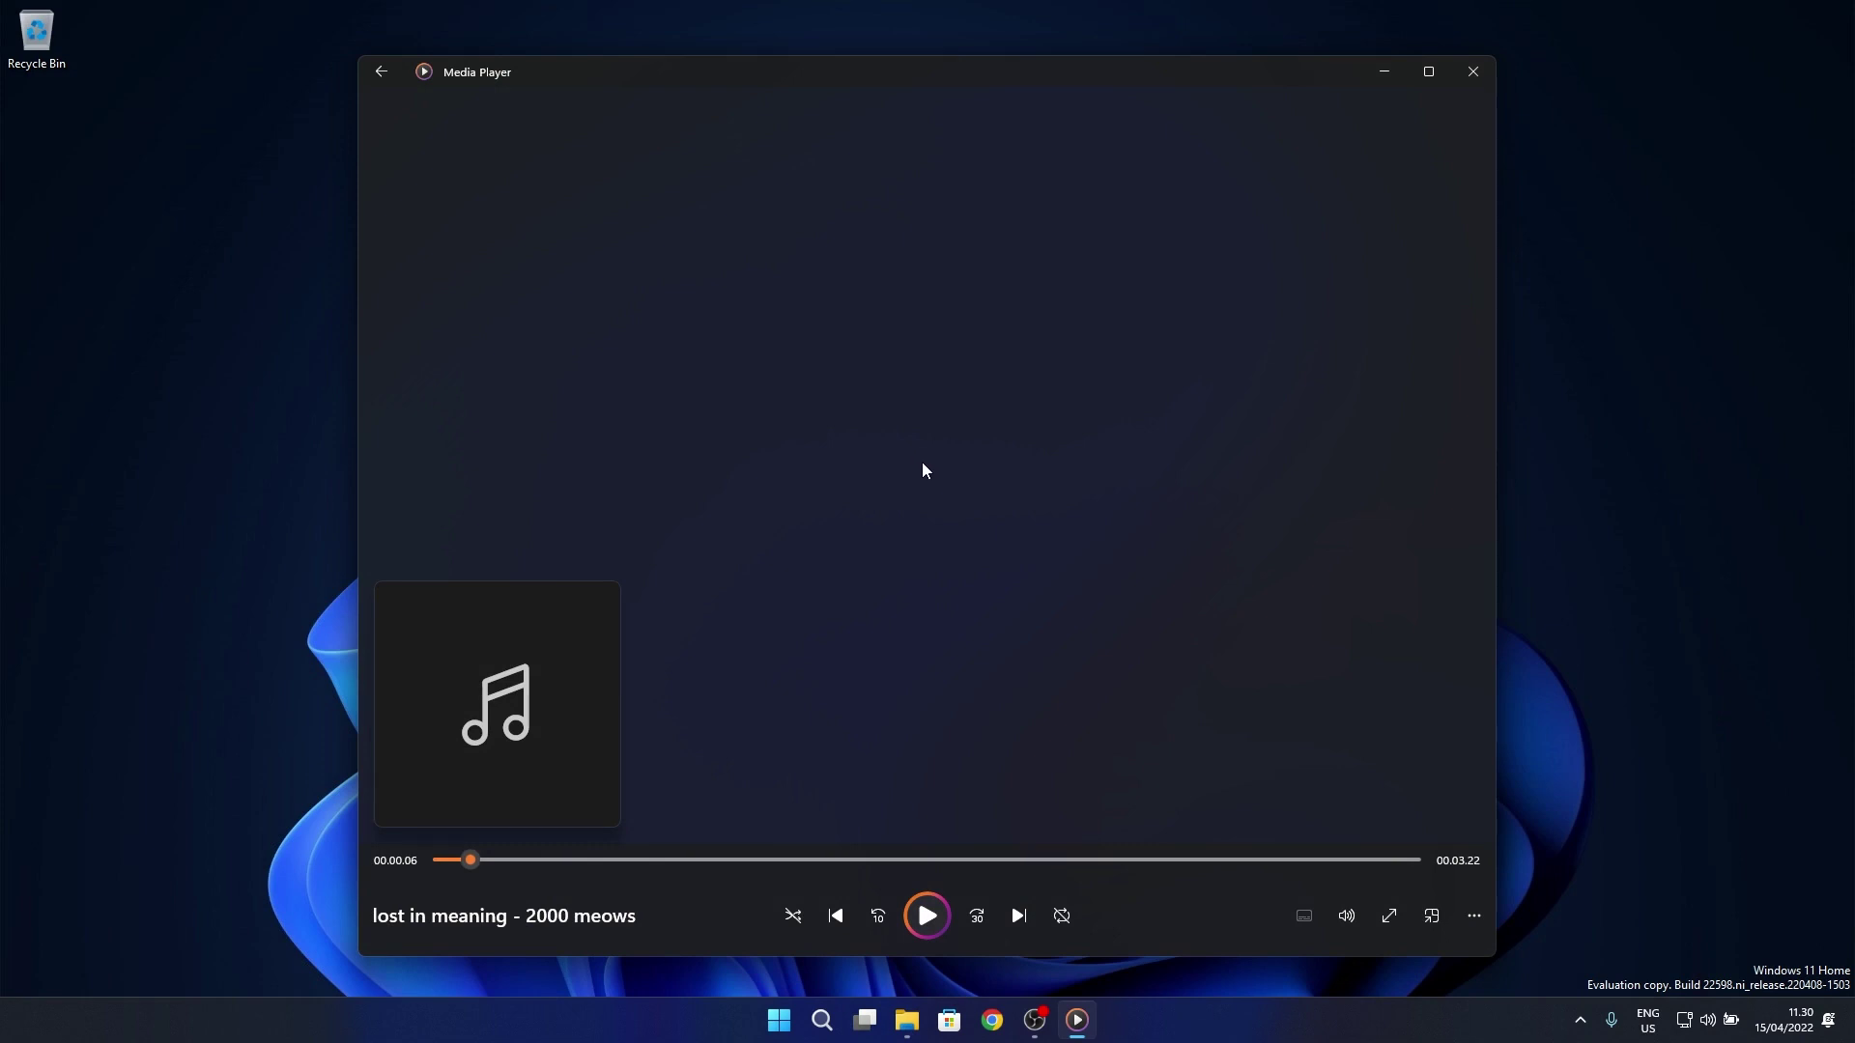
# - Open the equaliser and try a customised curve with nearby sliders set to move together
pyautogui.rightClick(944, 378)
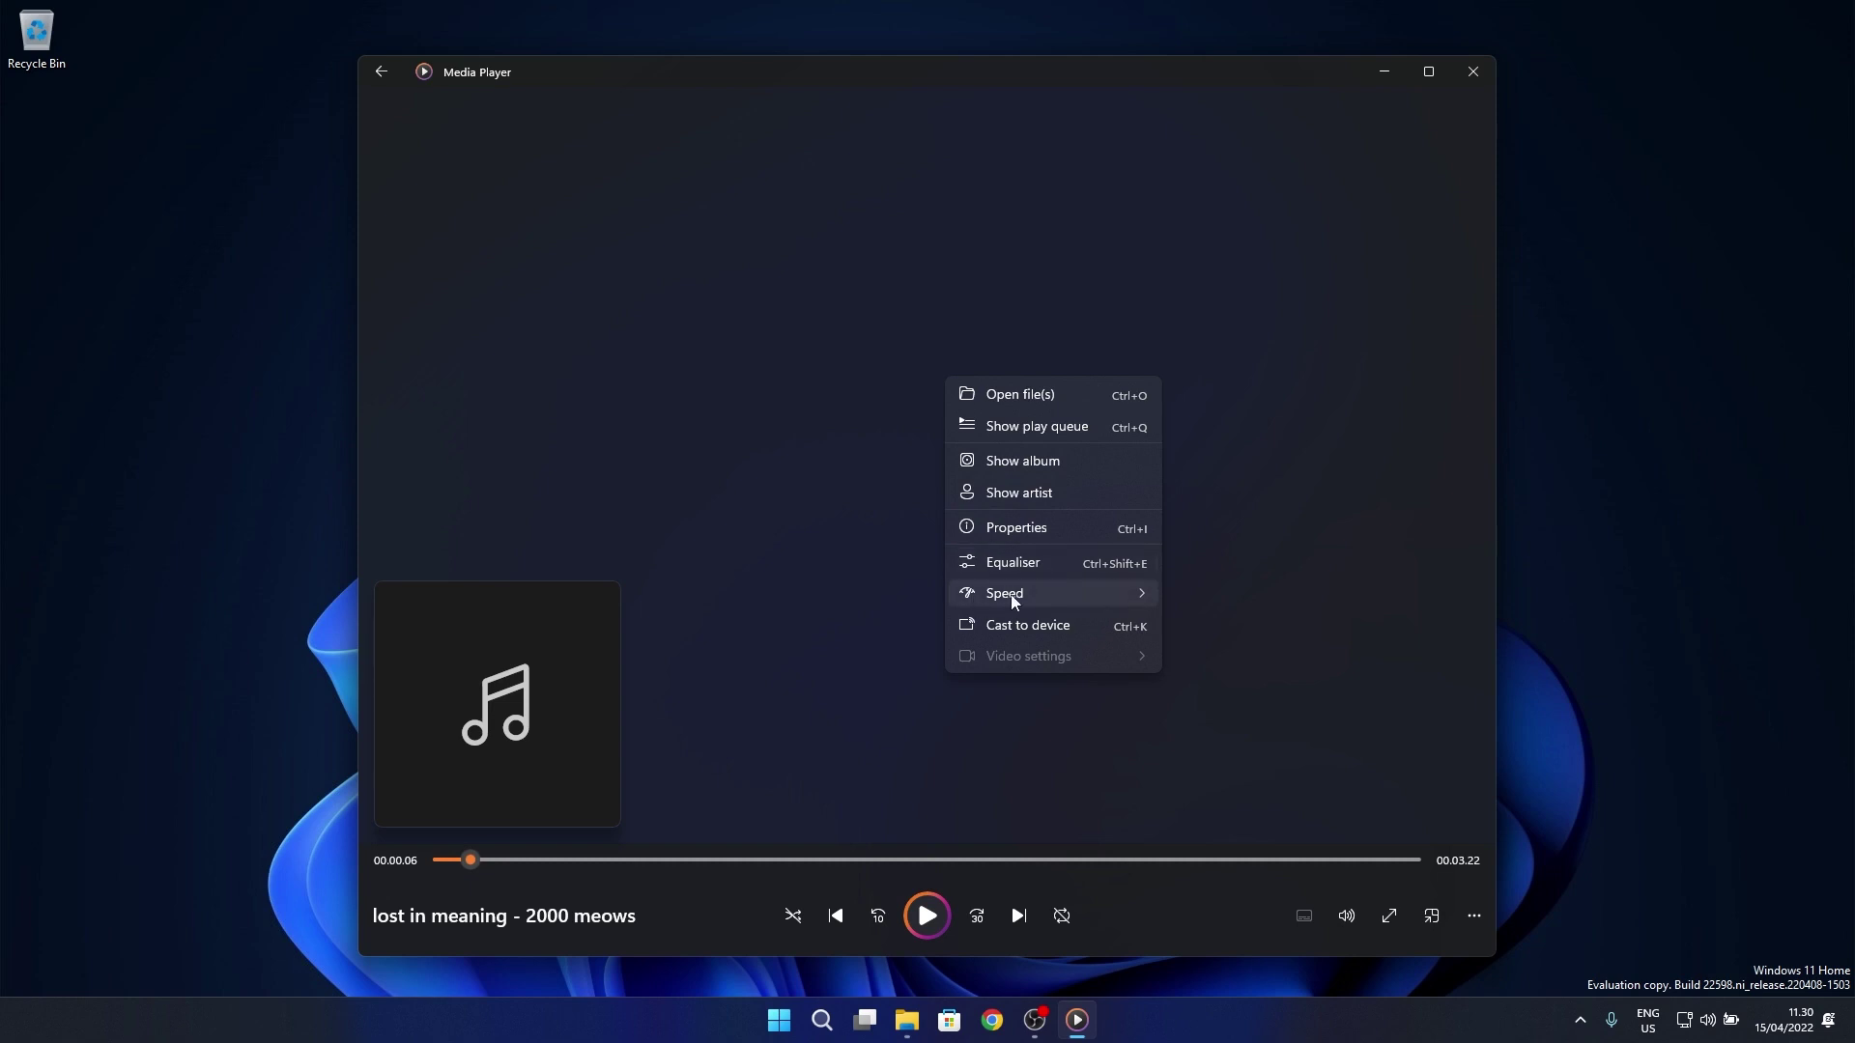
pyautogui.moveTo(1018, 593)
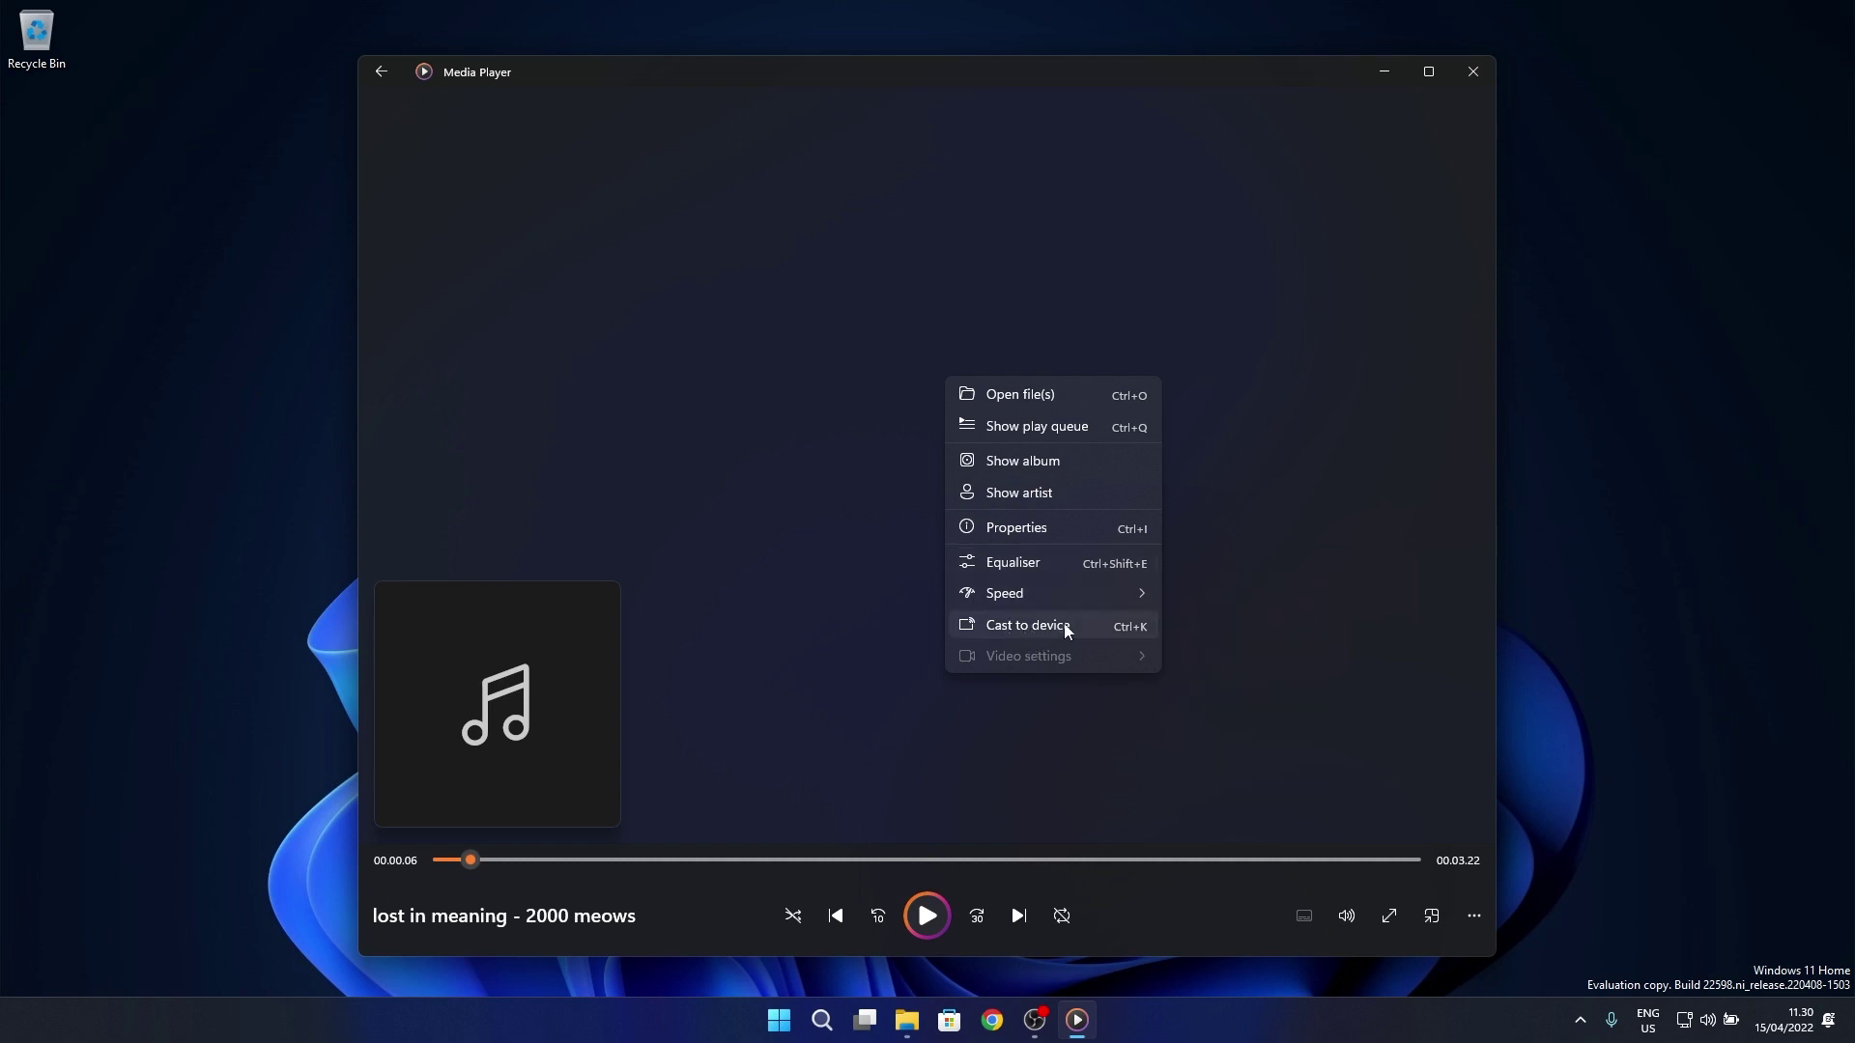
pyautogui.click(1045, 577)
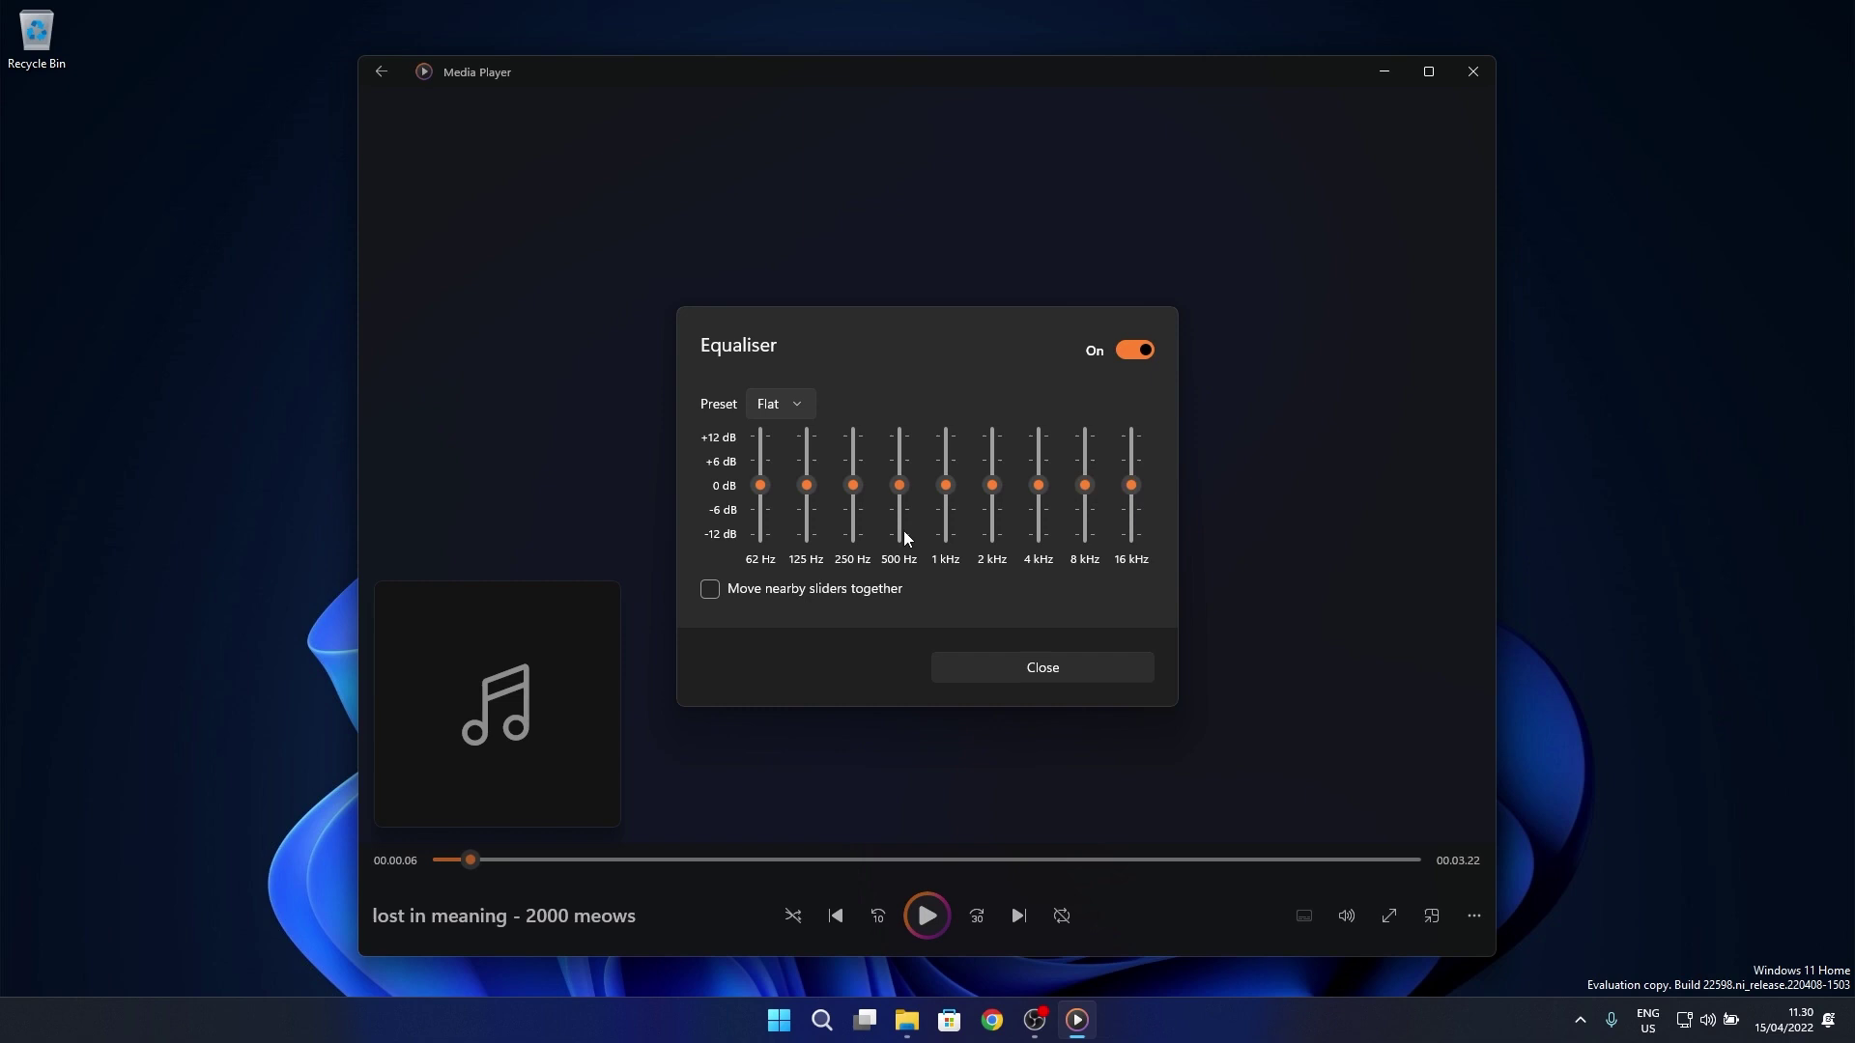
pyautogui.moveTo(910, 501)
pyautogui.mouseDown()
pyautogui.moveTo(908, 519)
pyautogui.moveTo(907, 434)
pyautogui.moveTo(895, 534)
pyautogui.moveTo(899, 452)
pyautogui.moveTo(898, 526)
pyautogui.moveTo(899, 483)
pyautogui.moveTo(978, 475)
pyautogui.moveTo(924, 519)
pyautogui.mouseUp()
# - Set the equaliser preset to Flat and close the equaliser
pyautogui.click(829, 413)
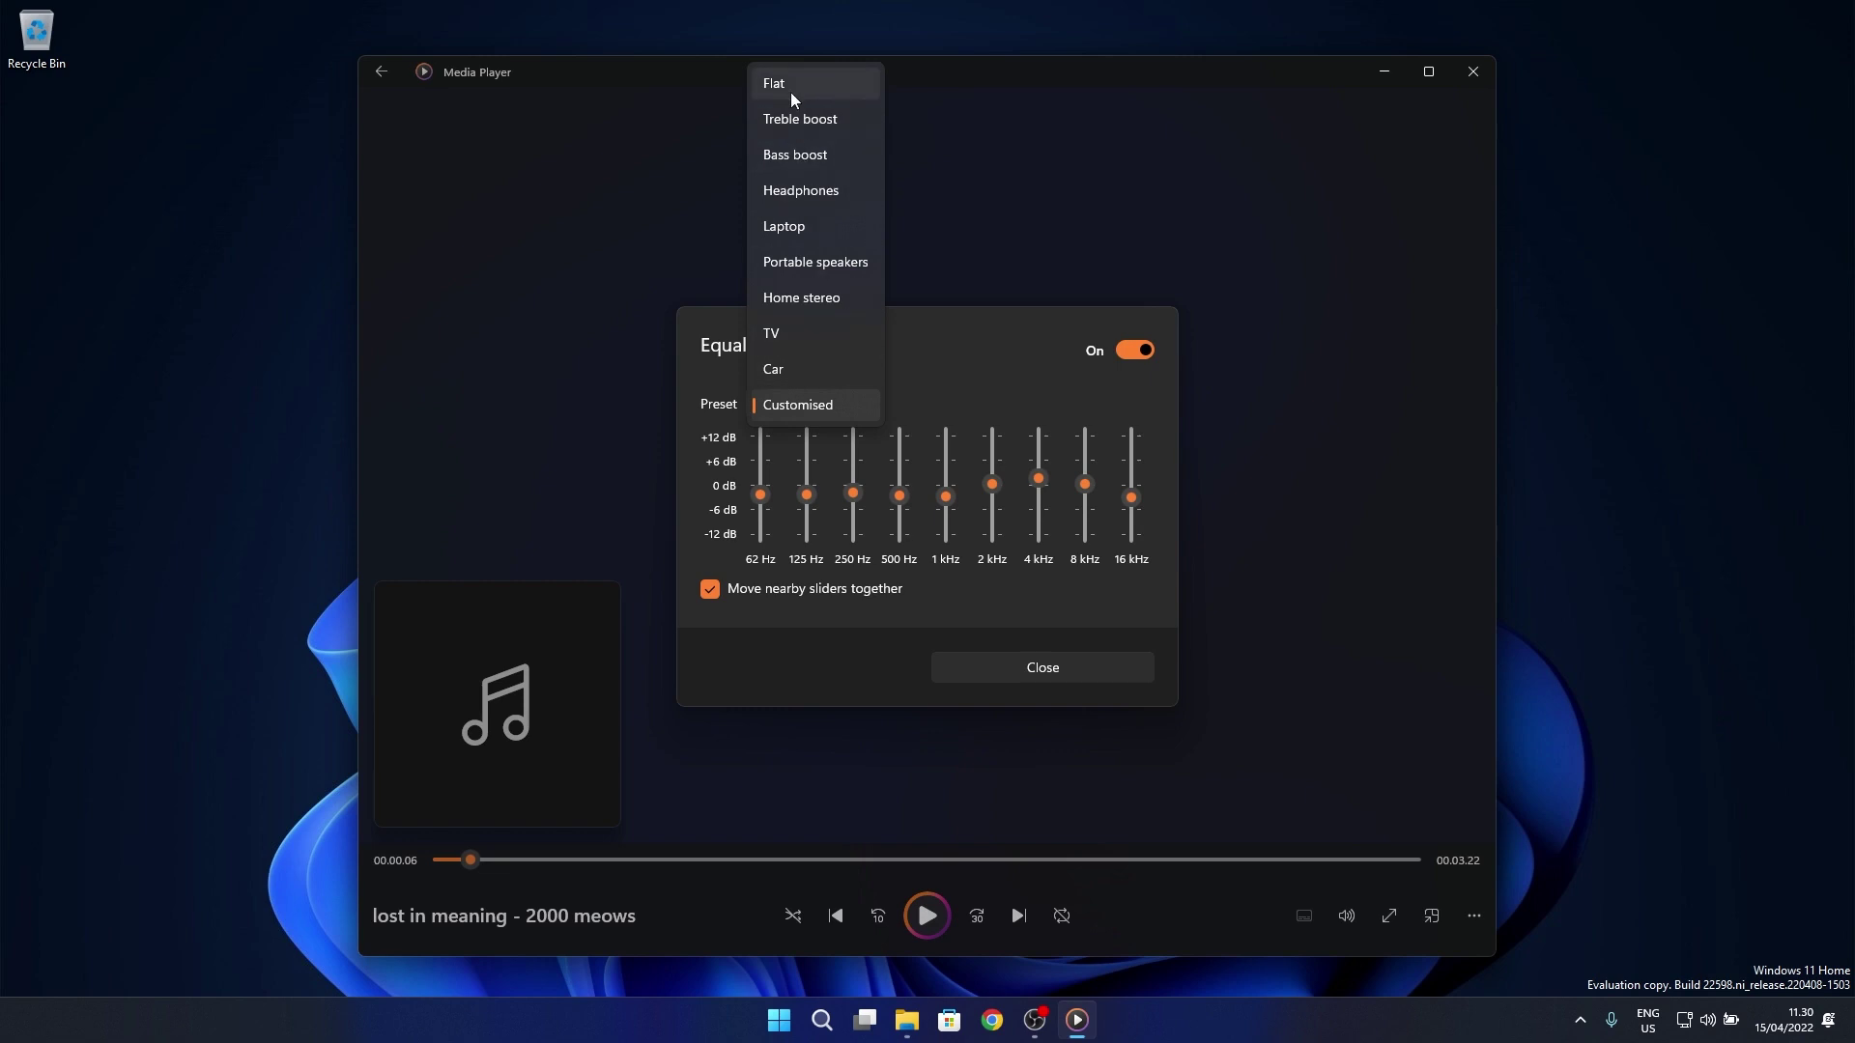
pyautogui.click(790, 87)
pyautogui.click(794, 404)
pyautogui.click(1011, 664)
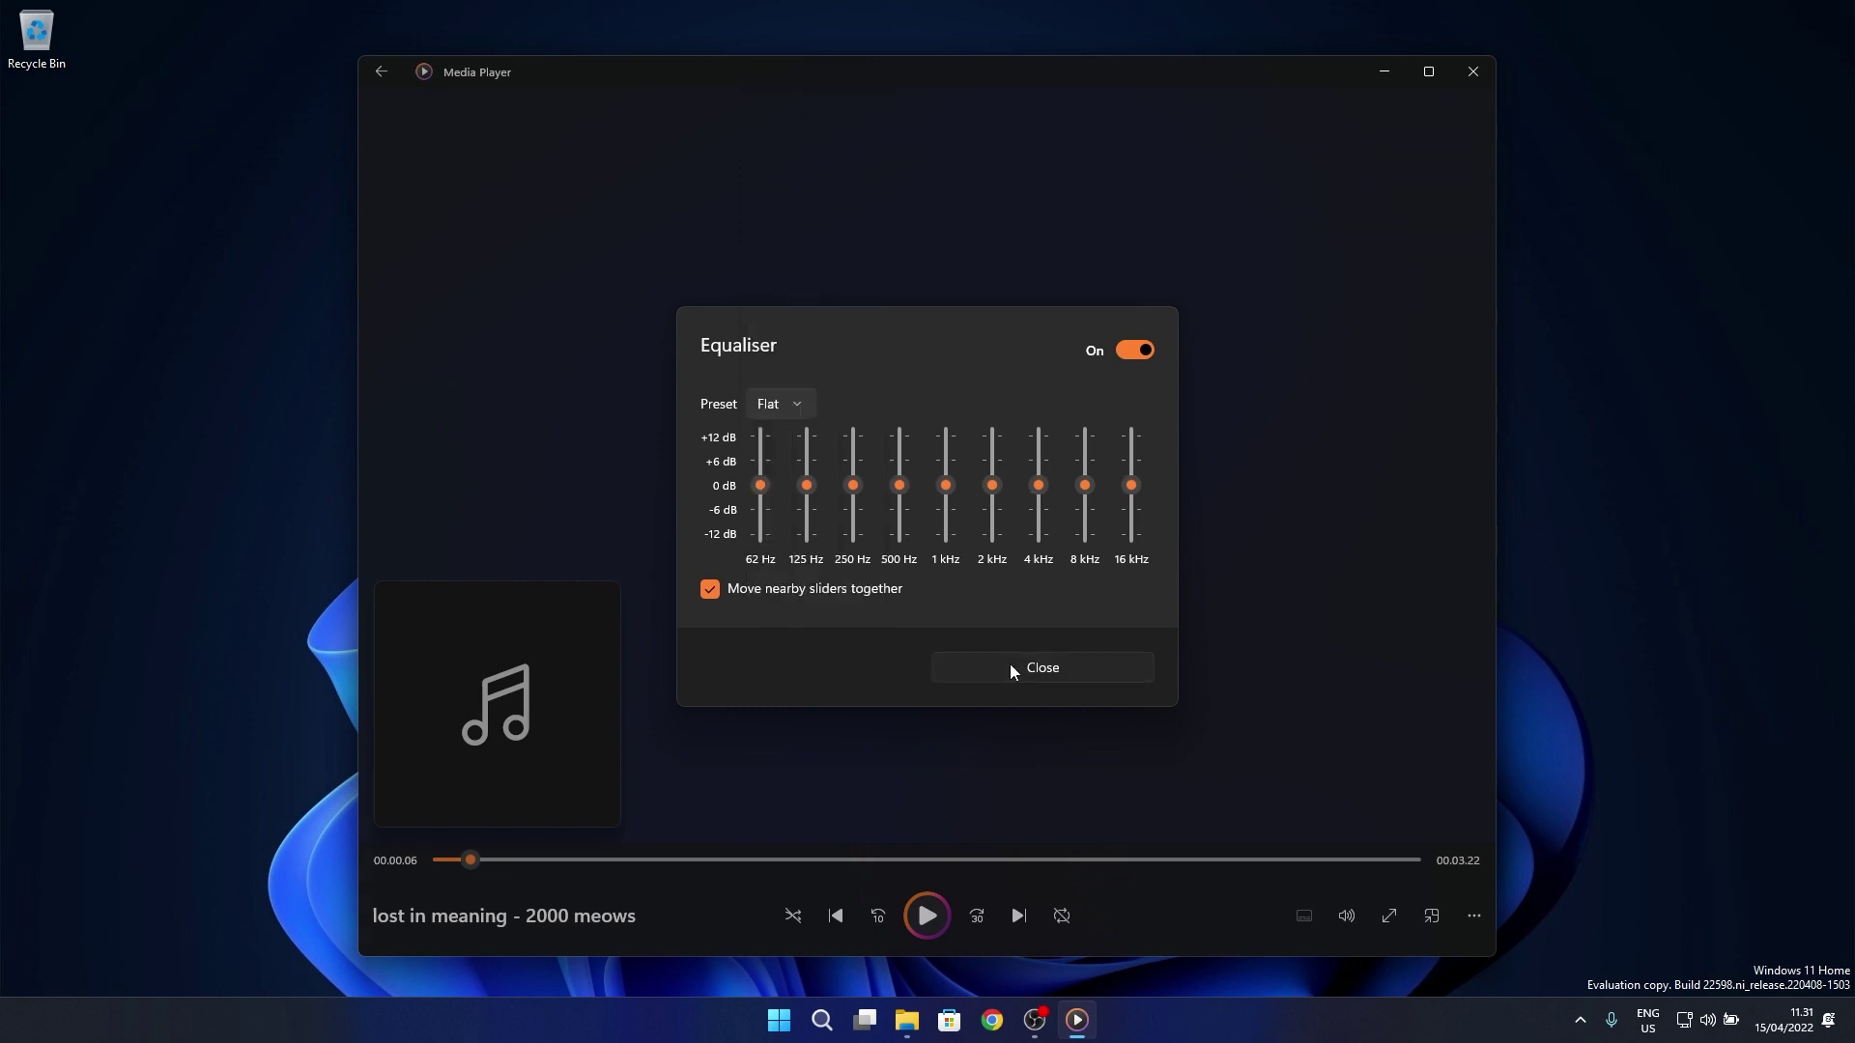
pyautogui.click(1011, 663)
# - Review the speed and cast to device options for the song and return to the music library
pyautogui.rightClick(893, 379)
pyautogui.moveTo(951, 595)
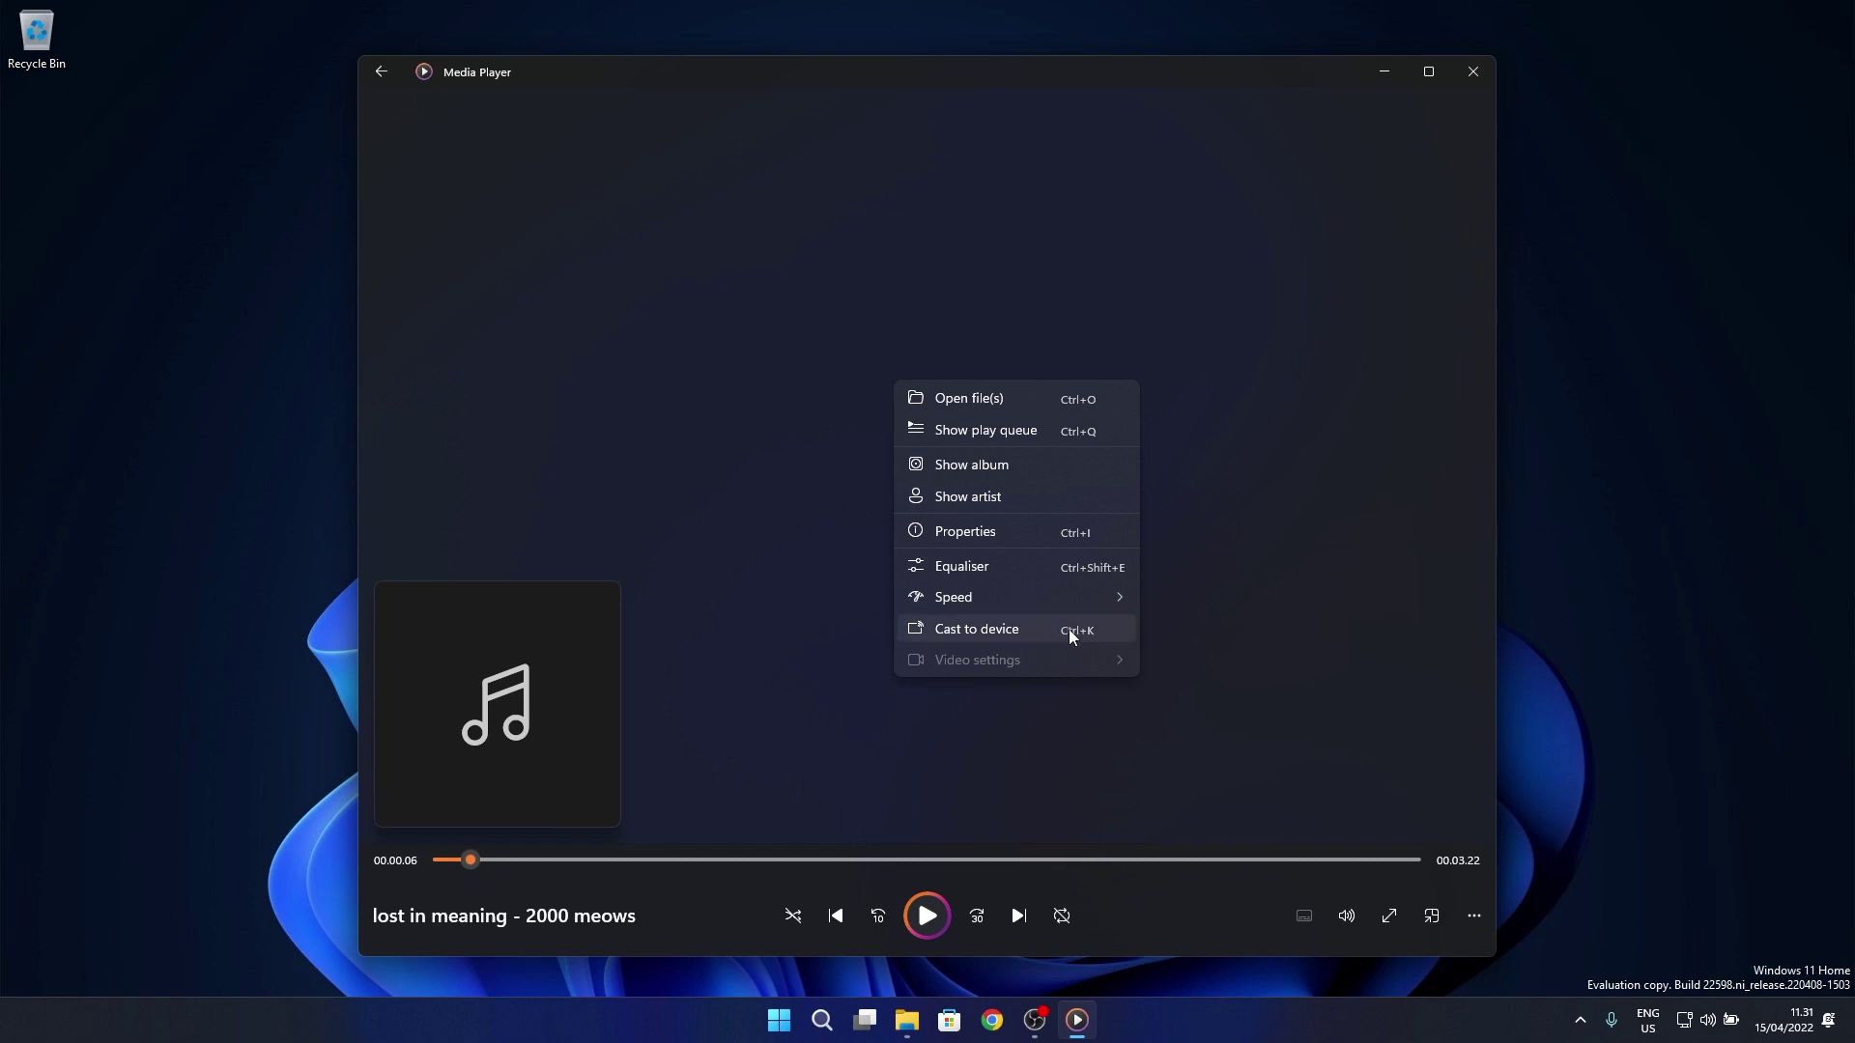
pyautogui.click(1357, 582)
pyautogui.click(381, 72)
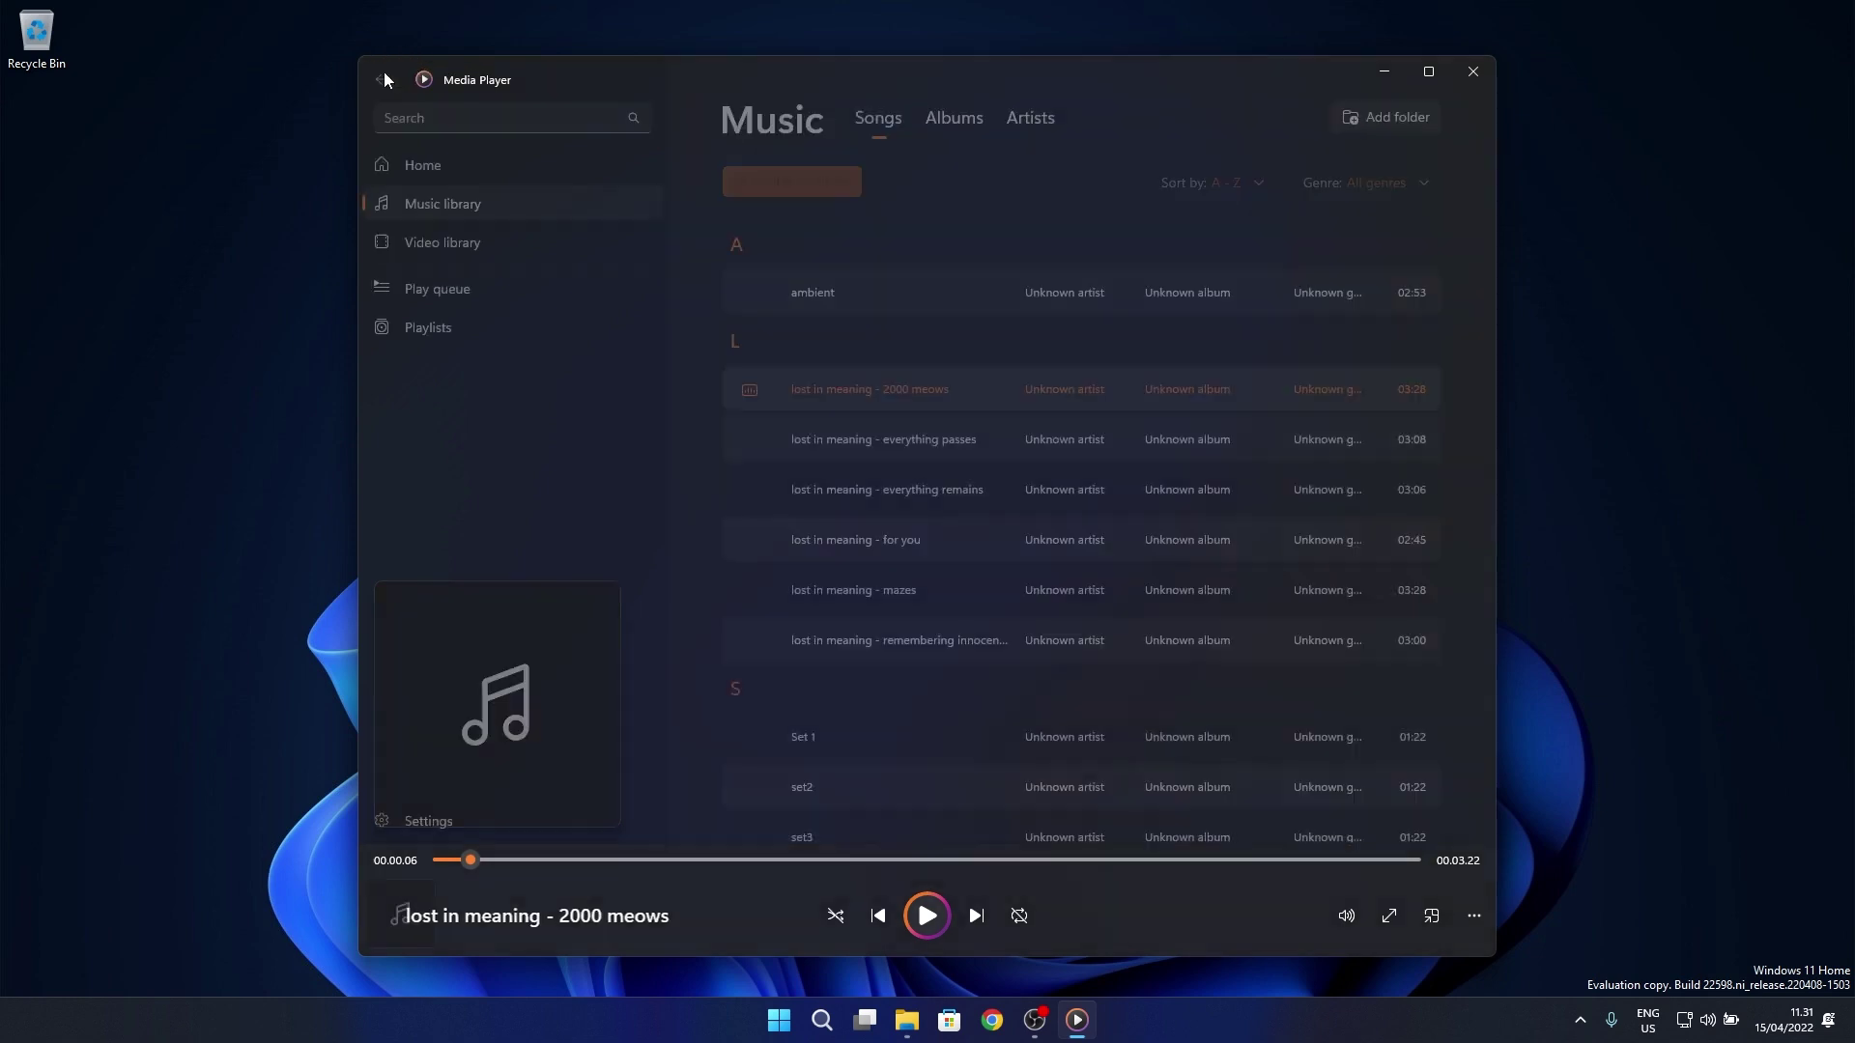
# - Open the video library, try sorting the videos by date modified, and restore the A - Z order
pyautogui.click(479, 243)
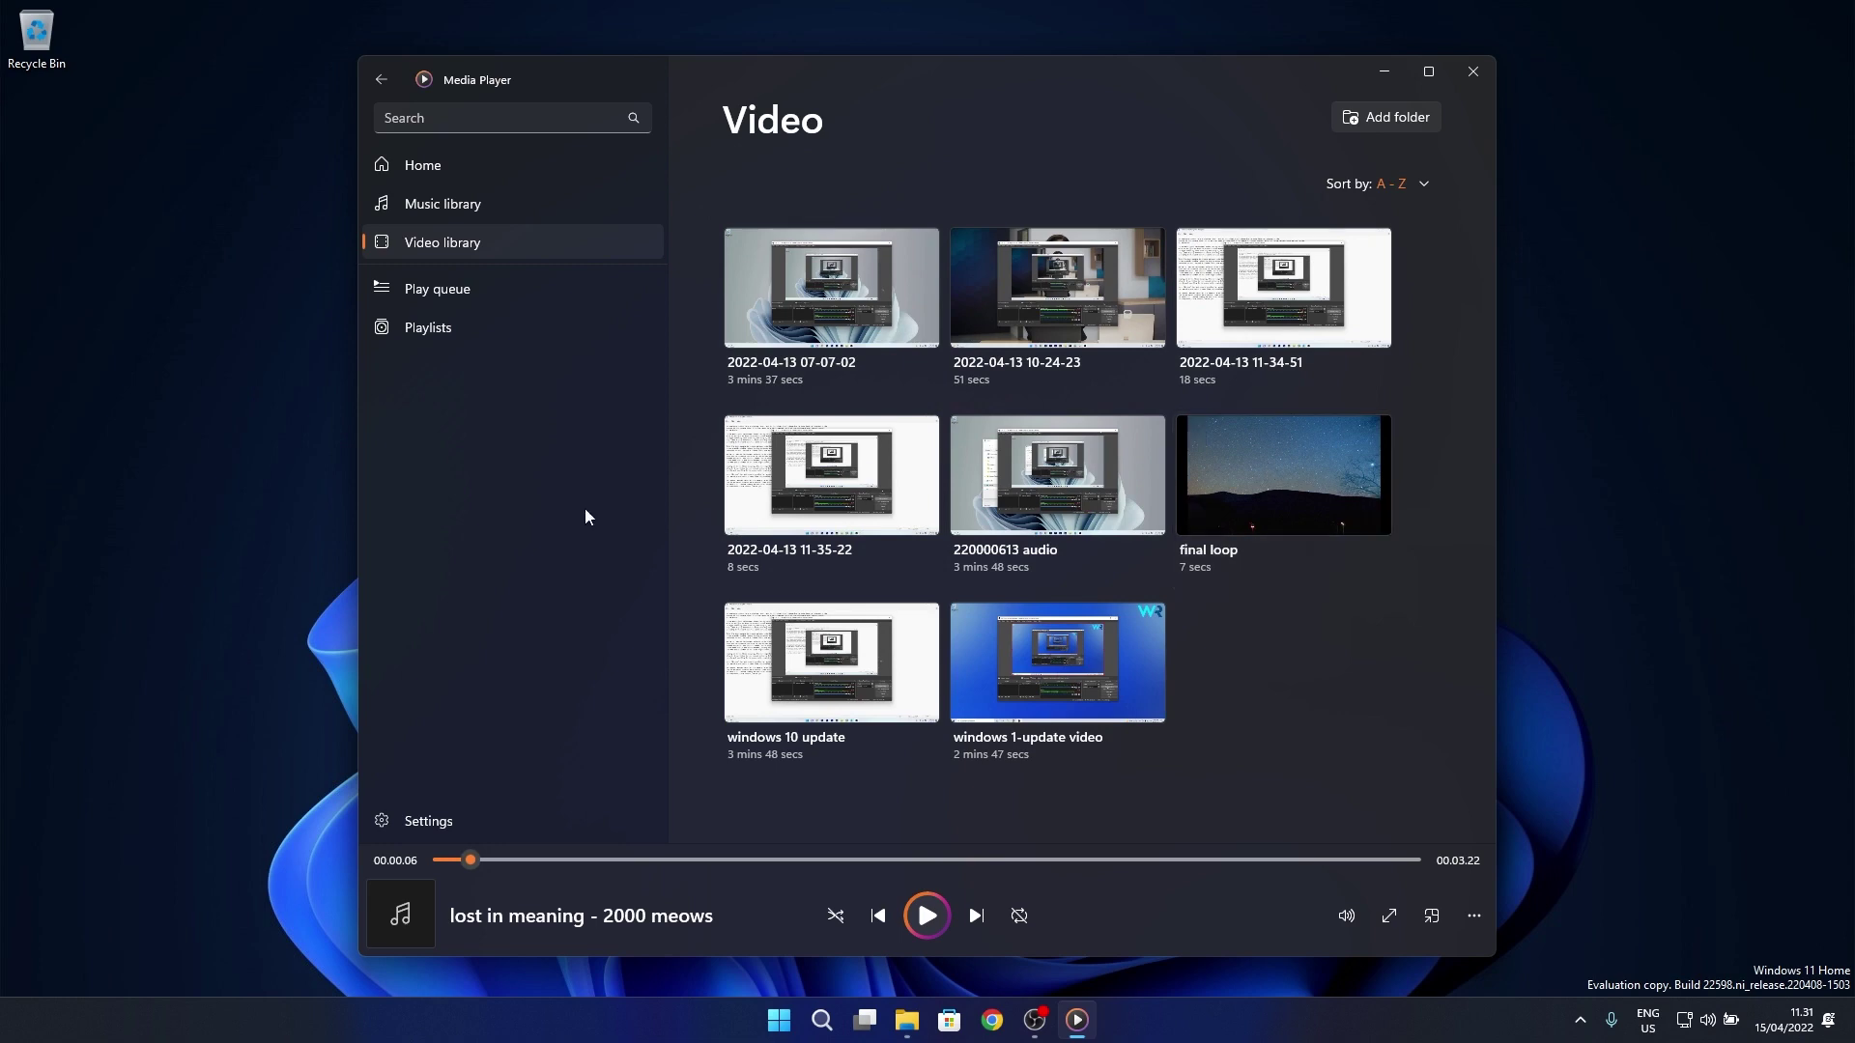
pyautogui.click(1399, 182)
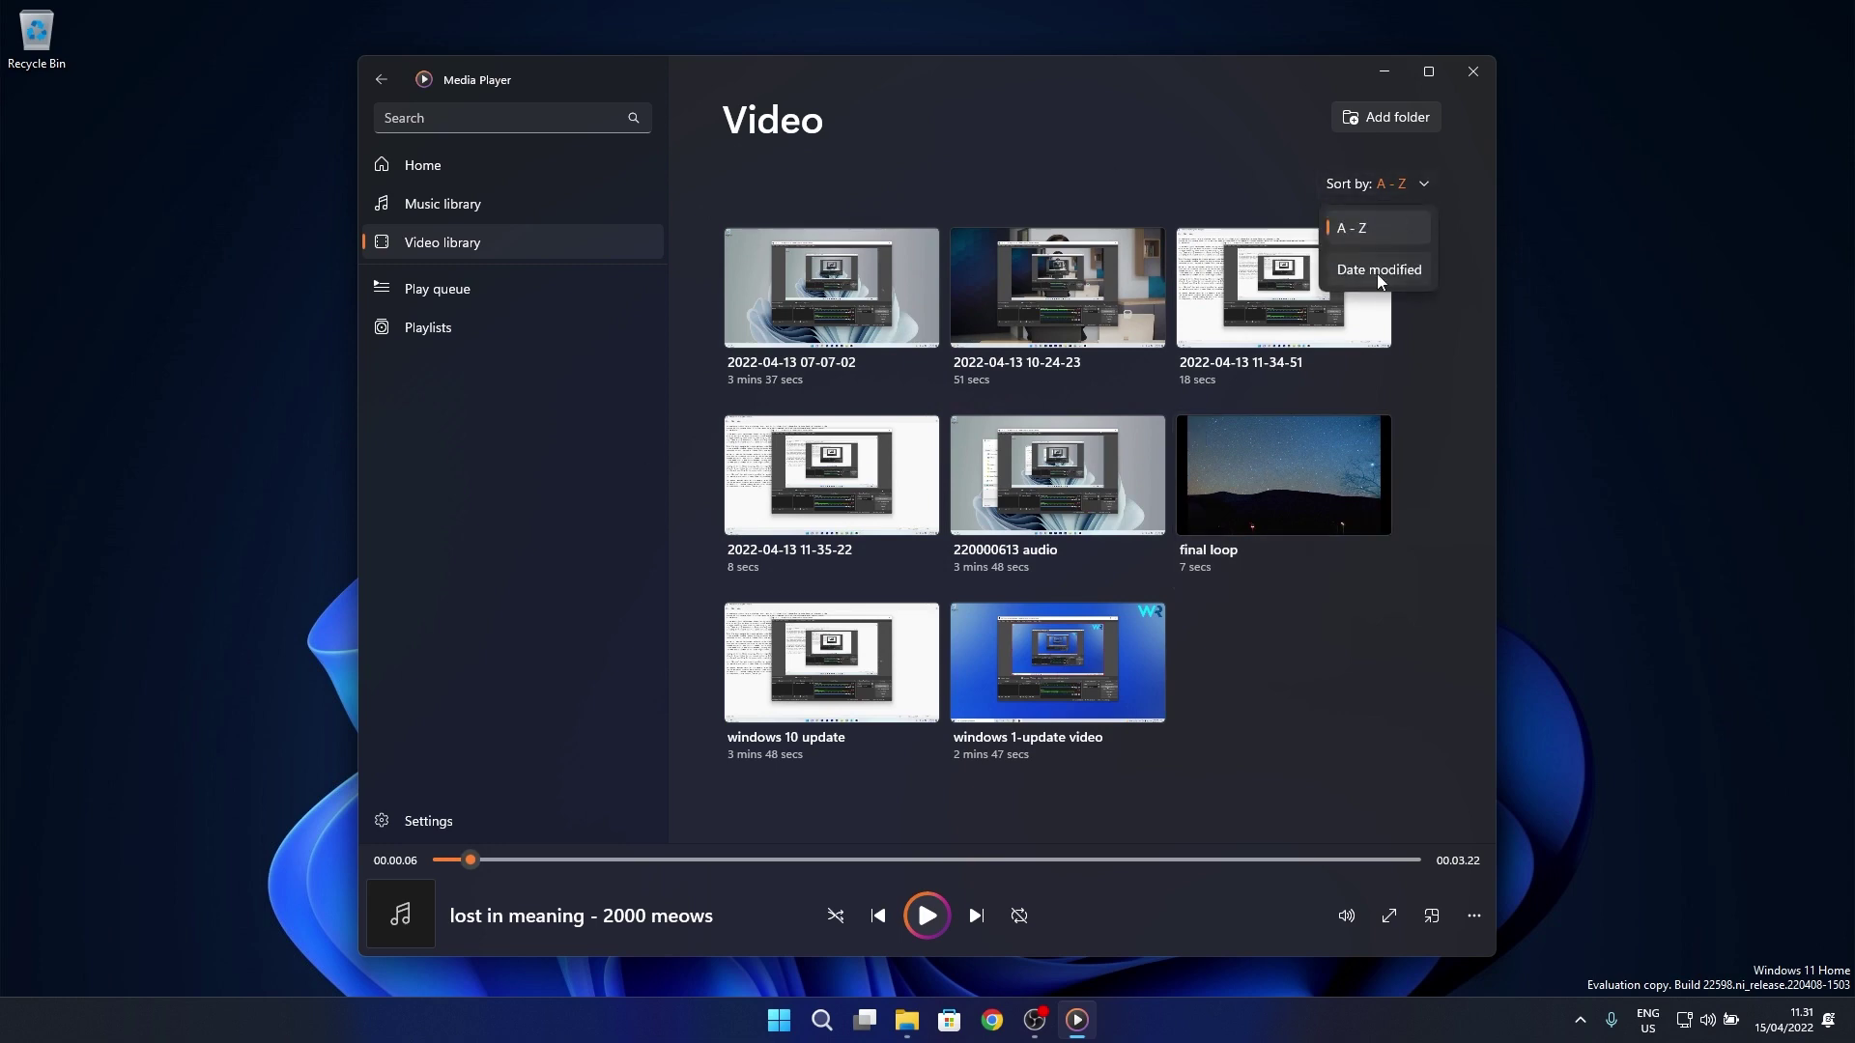
pyautogui.click(1377, 275)
pyautogui.click(1426, 183)
pyautogui.click(1379, 230)
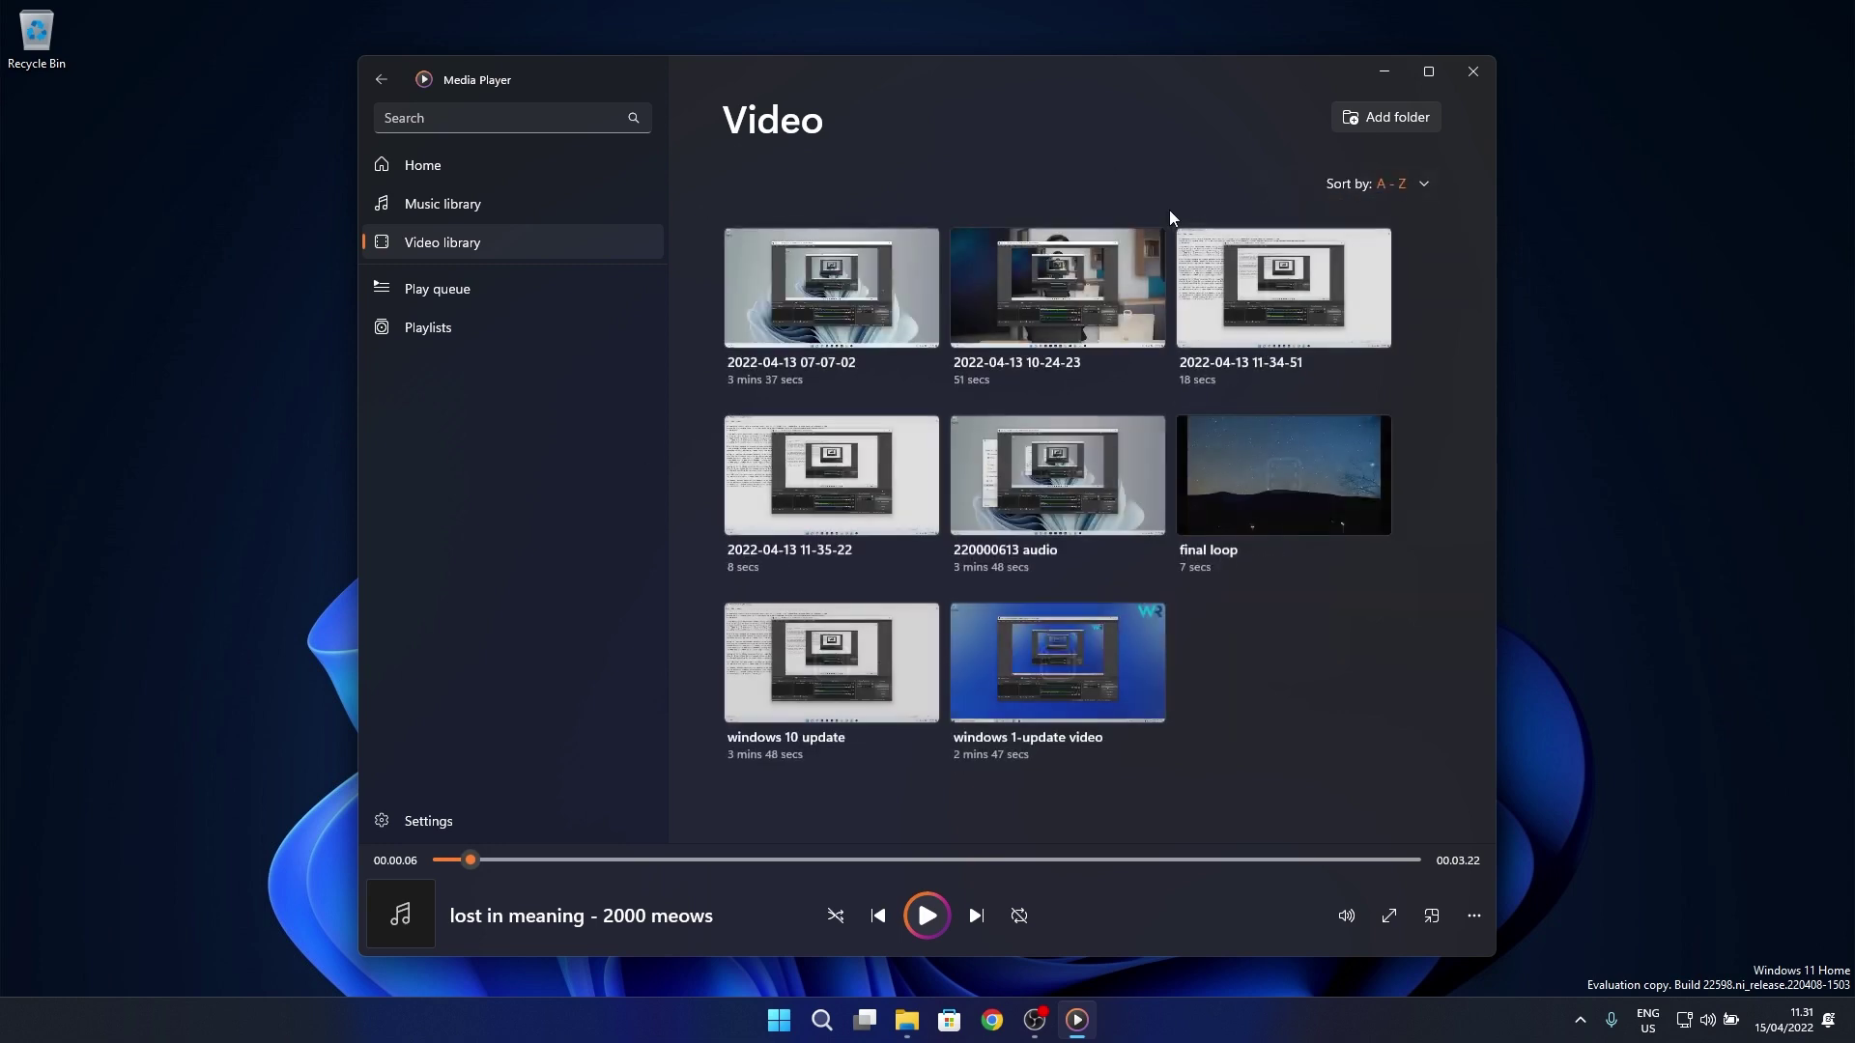
# - Play the "final loop" video from the video library and pause it
pyautogui.click(1279, 479)
pyautogui.click(932, 922)
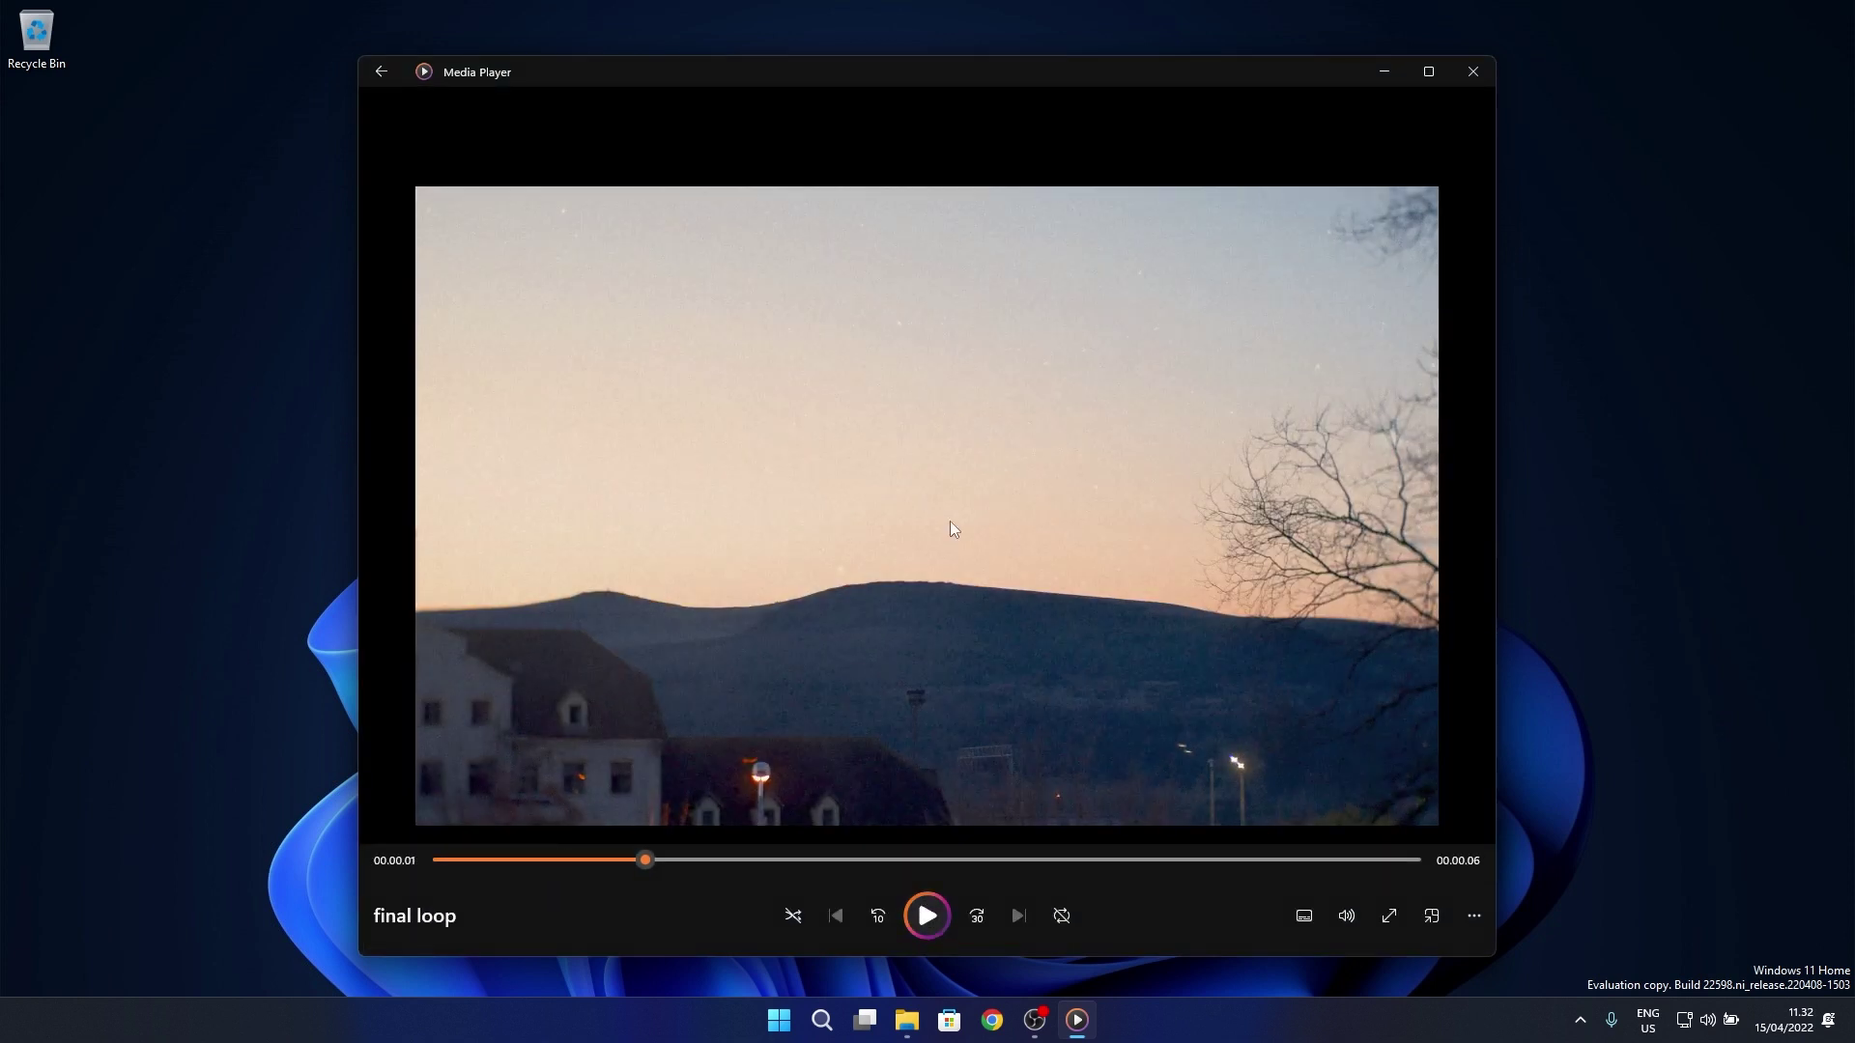
# - Open the video enhancements, try changing the brightness, and reset the adjustments
pyautogui.rightClick(896, 370)
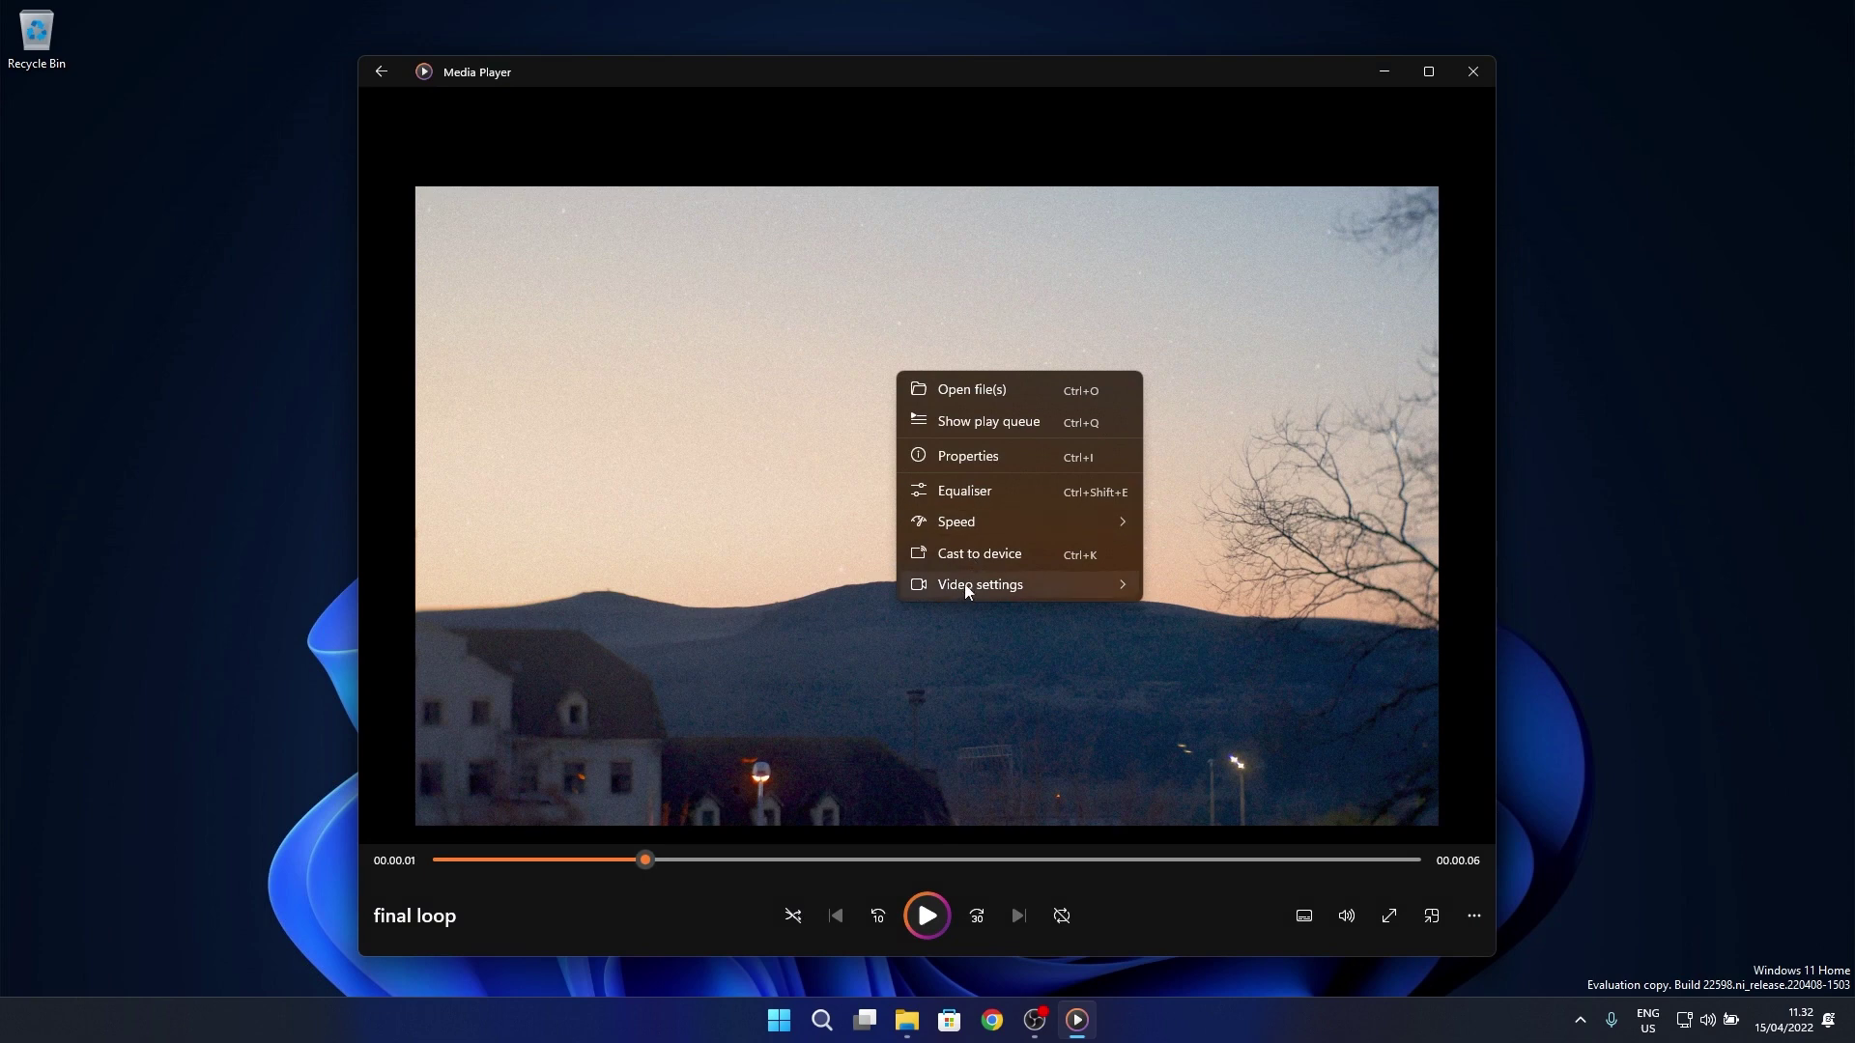
pyautogui.moveTo(1064, 579)
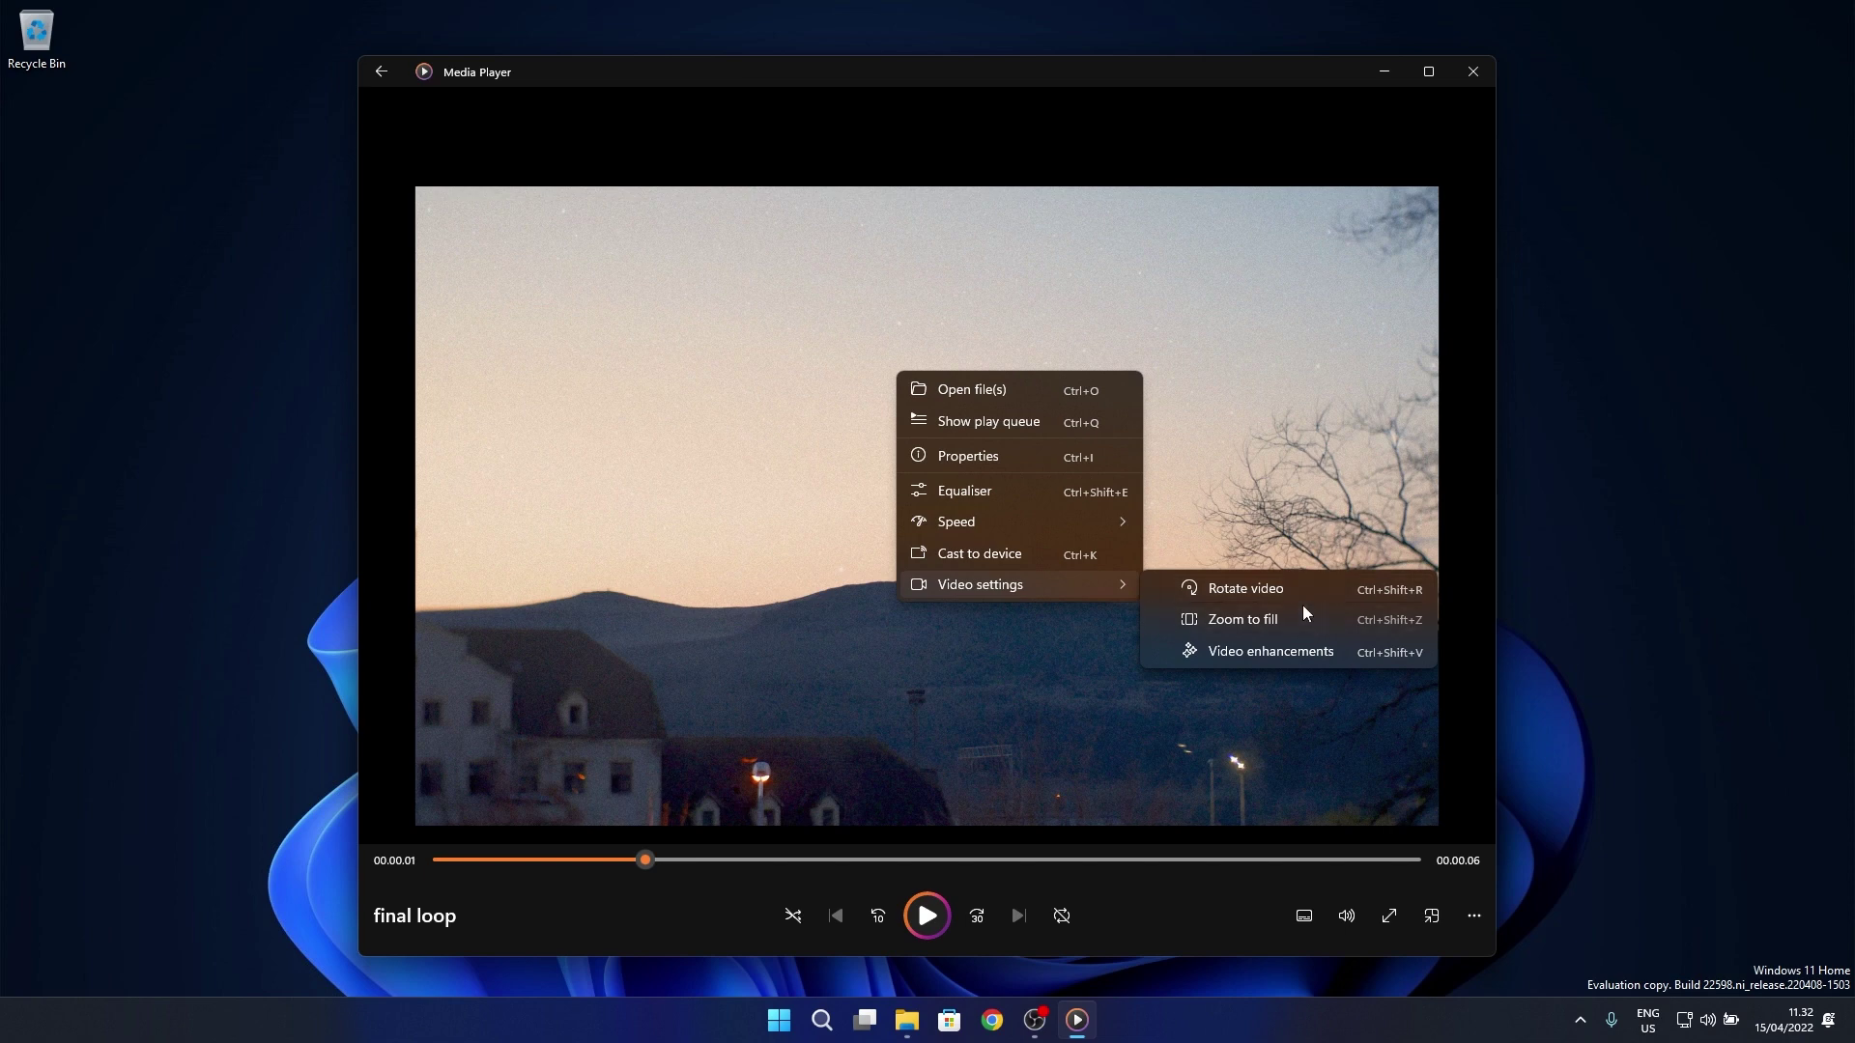
pyautogui.click(1292, 660)
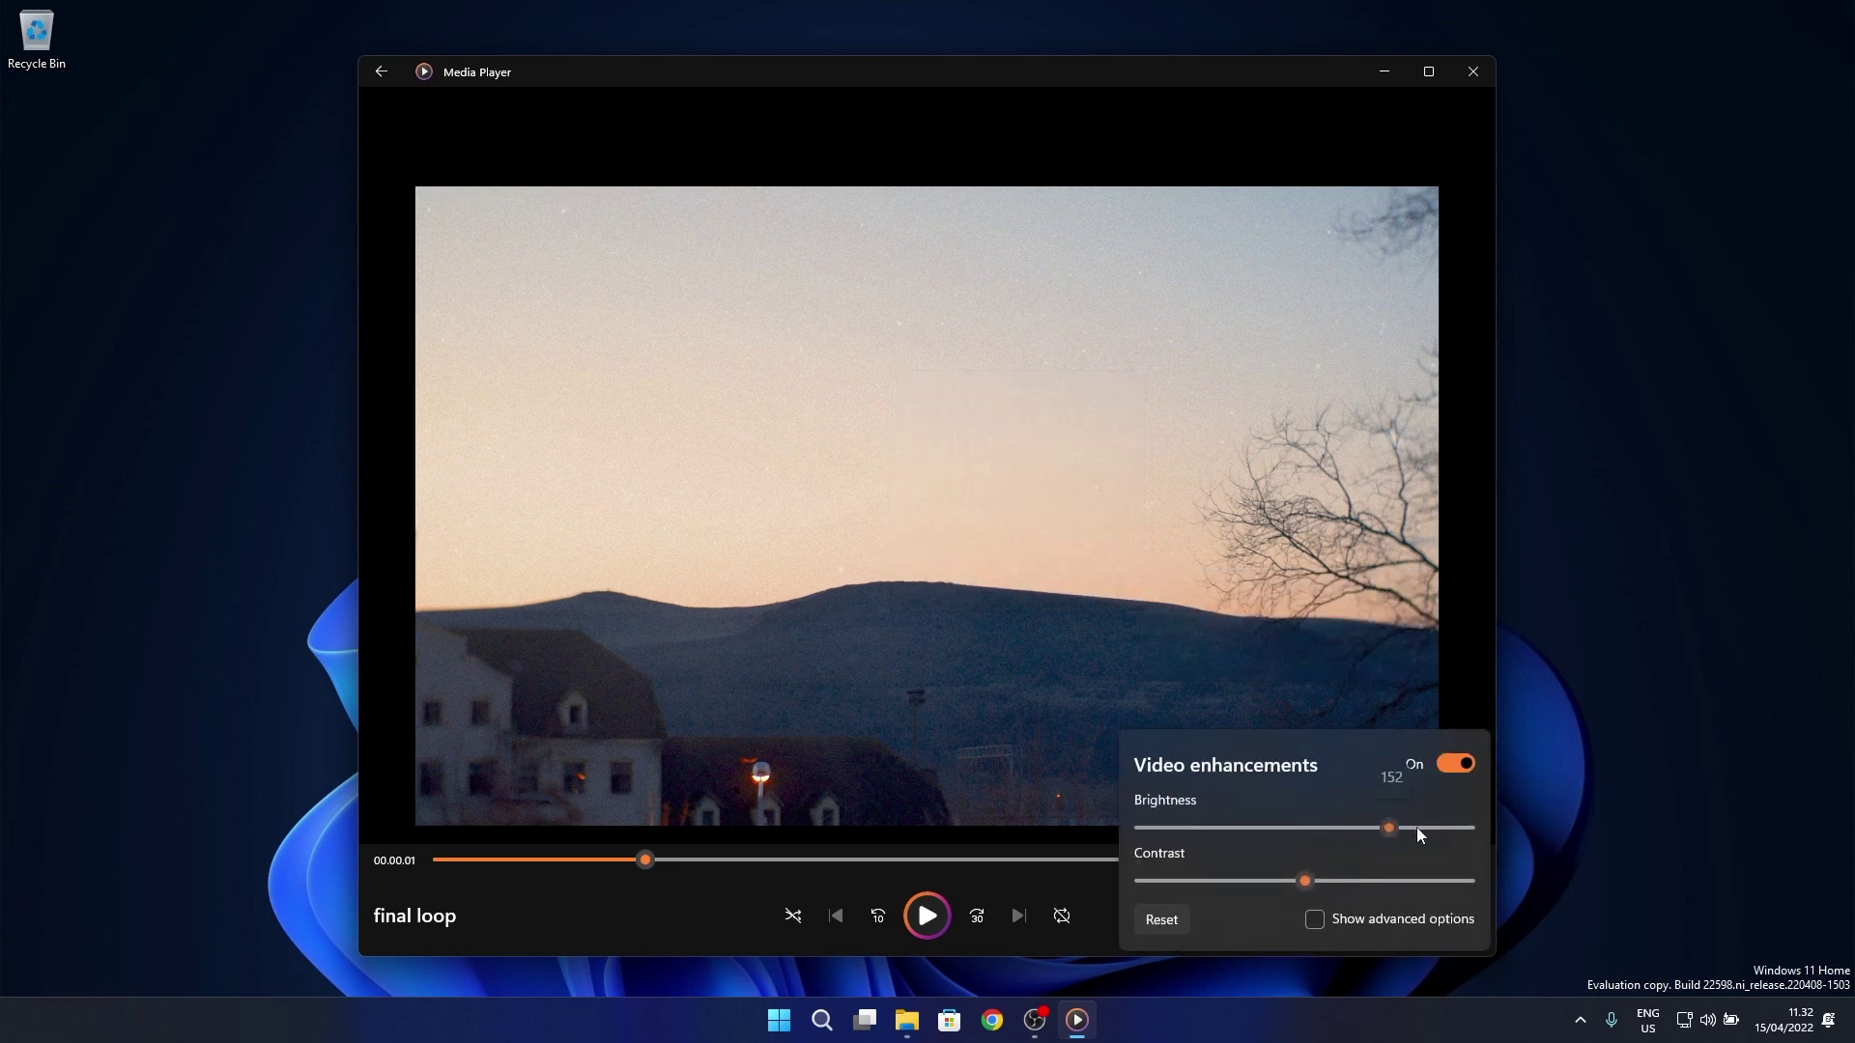
pyautogui.moveTo(1371, 829); pyautogui.dragTo(1305, 829)
pyautogui.click(1178, 913)
# - Show the advanced enhancement options, try changing brightness, contrast, saturation and hue, and reset them
pyautogui.click(1314, 921)
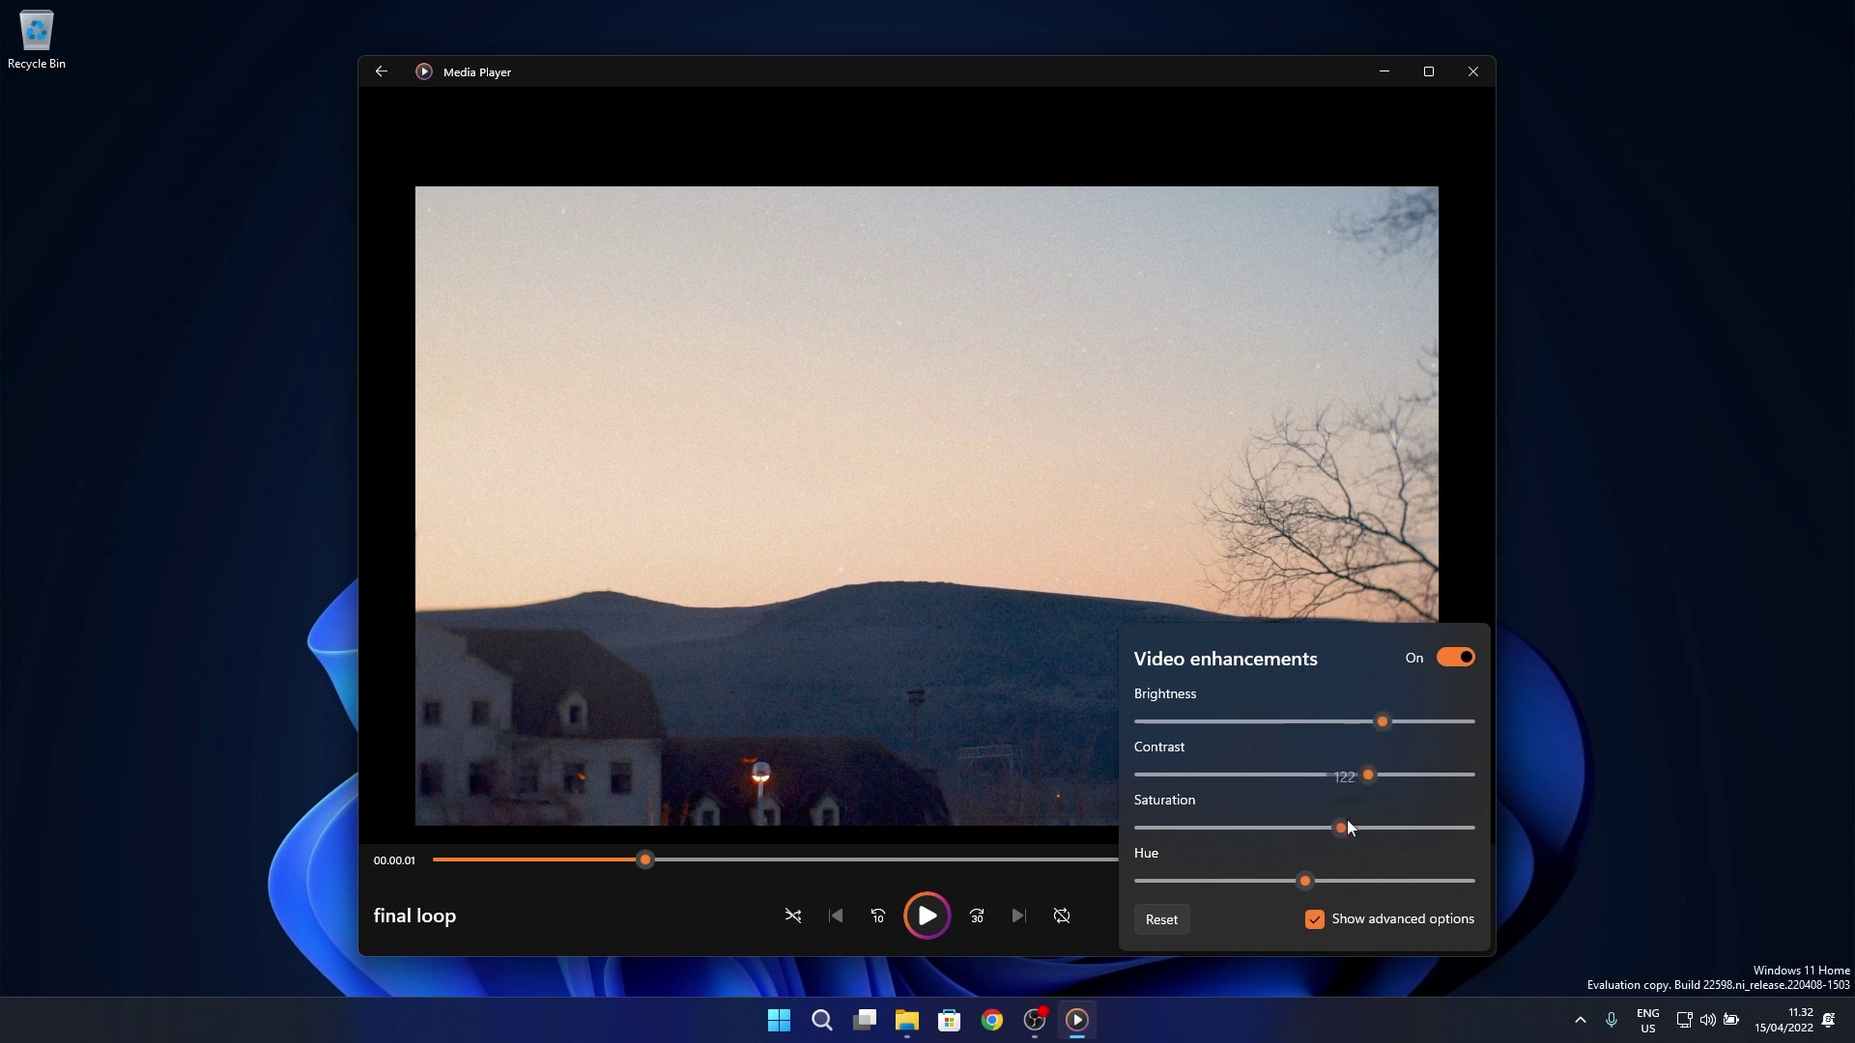
pyautogui.moveTo(1307, 879); pyautogui.dragTo(1404, 860)
pyautogui.click(1174, 927)
pyautogui.click(1072, 577)
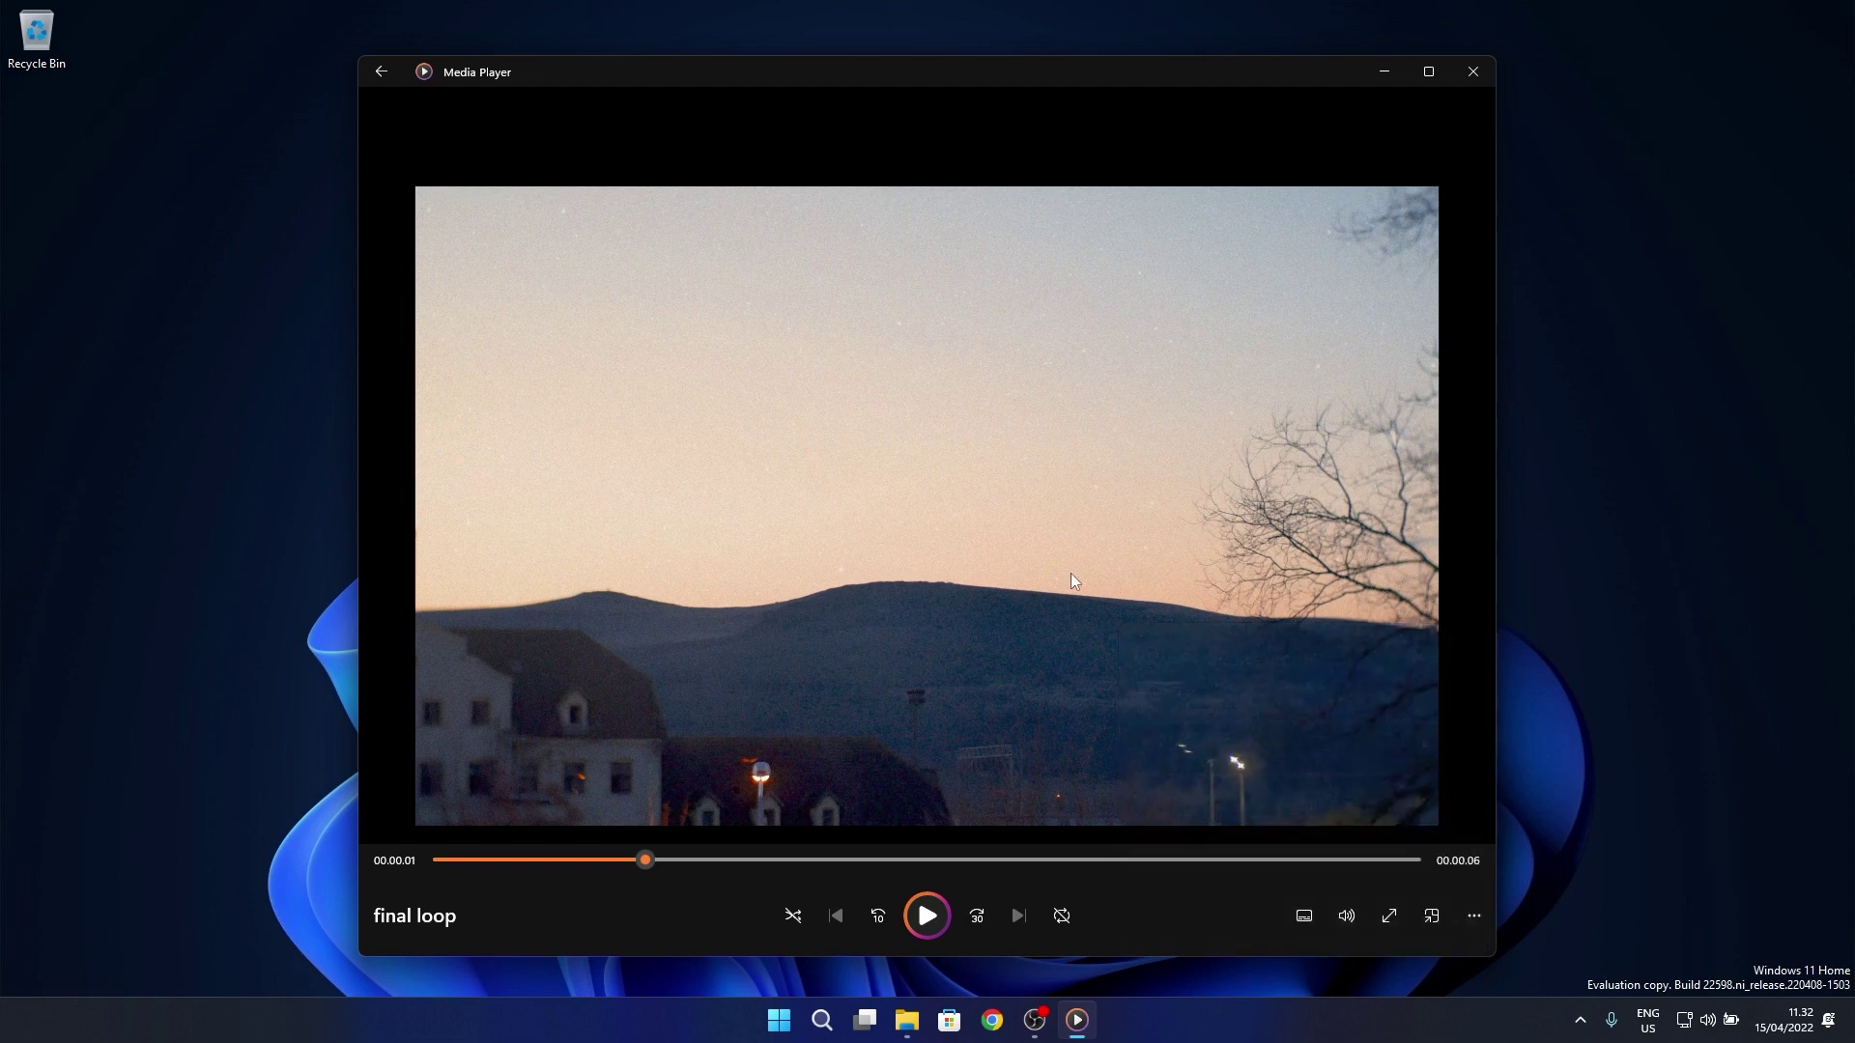
# - Add the song "lost in meaning - everything passes" from the music library to a new playlist named "nice"
pyautogui.click(375, 72)
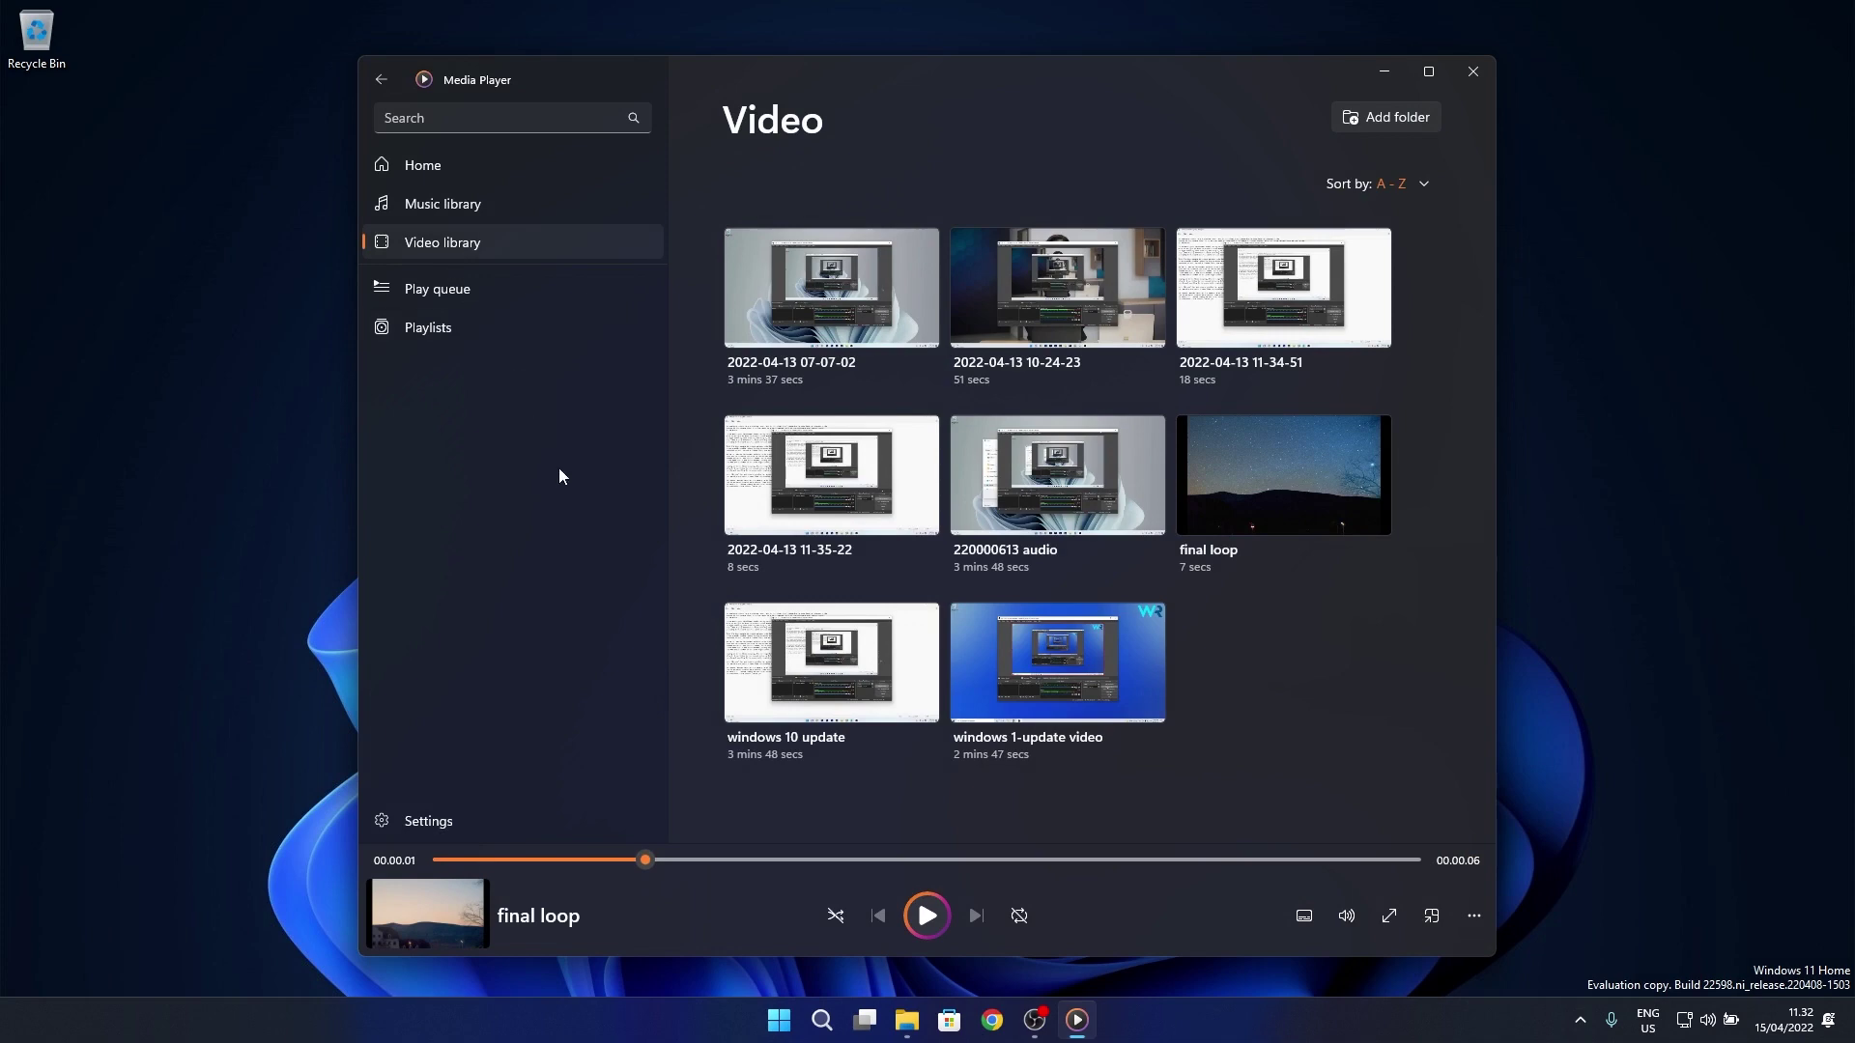
pyautogui.click(441, 204)
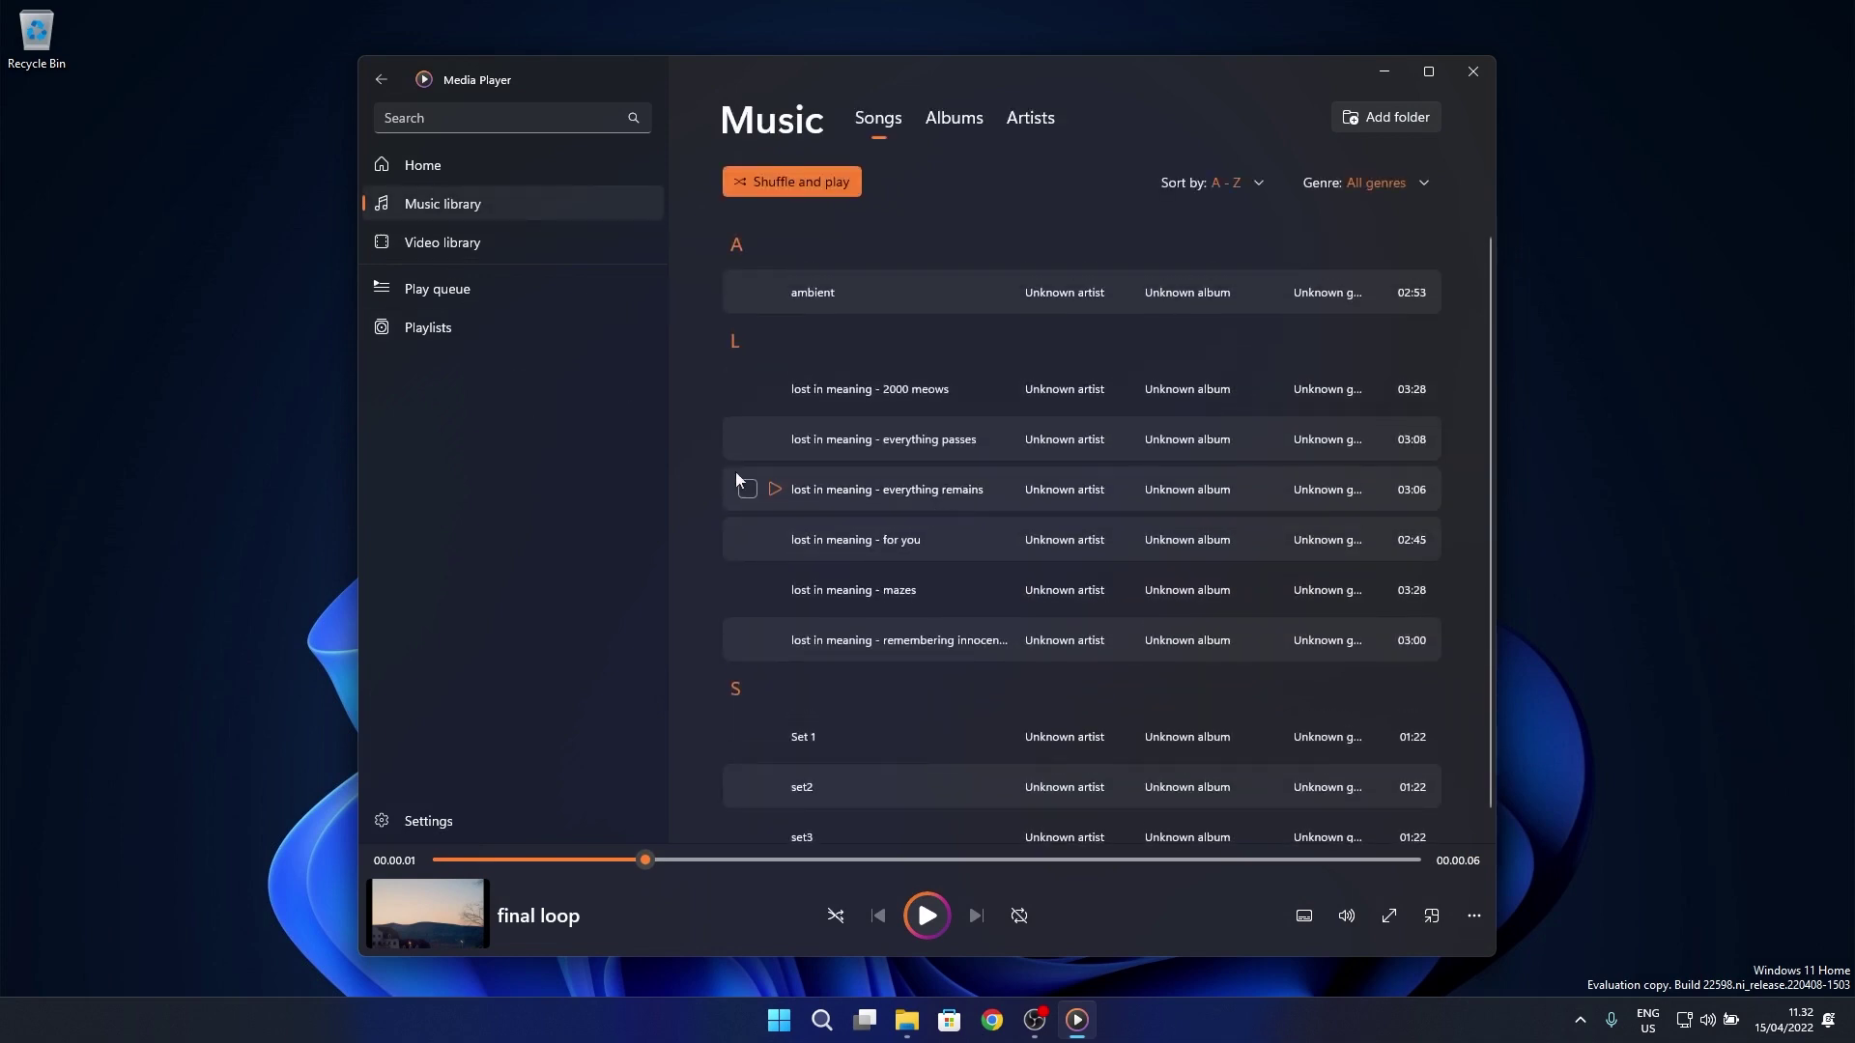
pyautogui.click(747, 438)
pyautogui.click(1201, 182)
pyautogui.click(1173, 261)
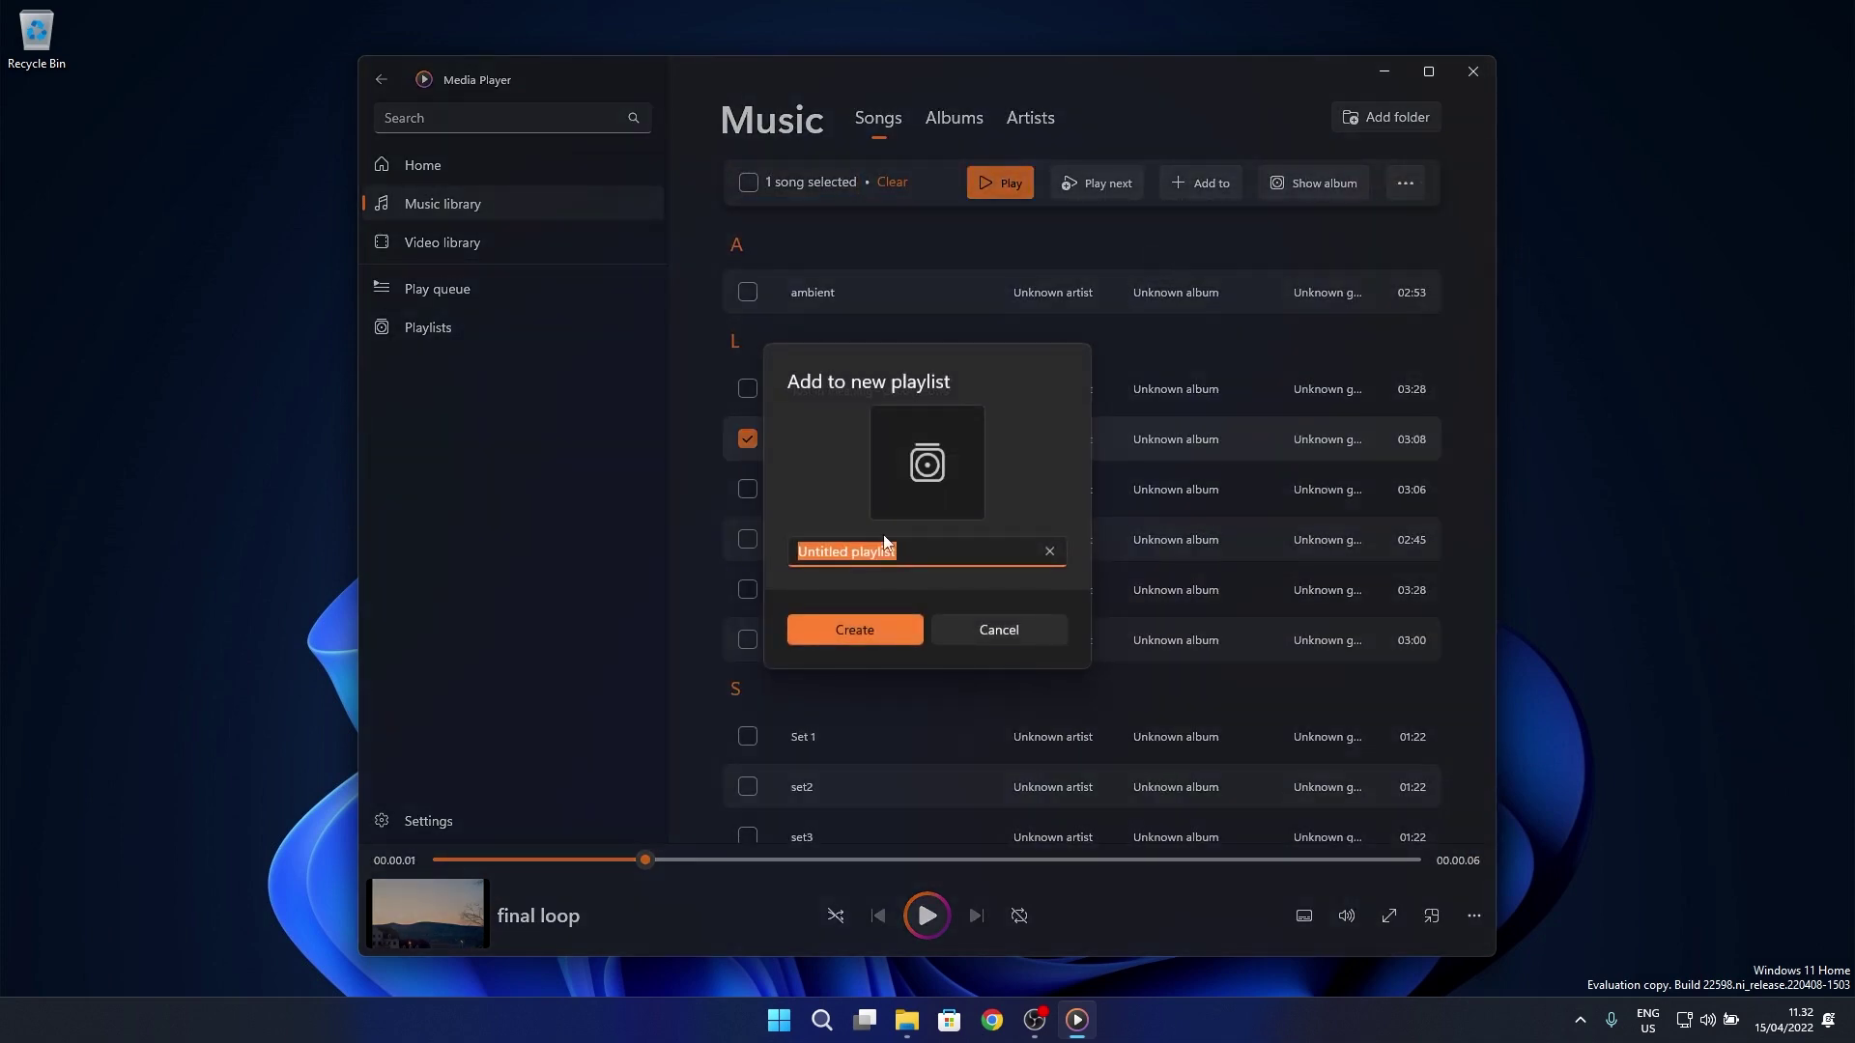
pyautogui.write('nice')
pyautogui.click(916, 640)
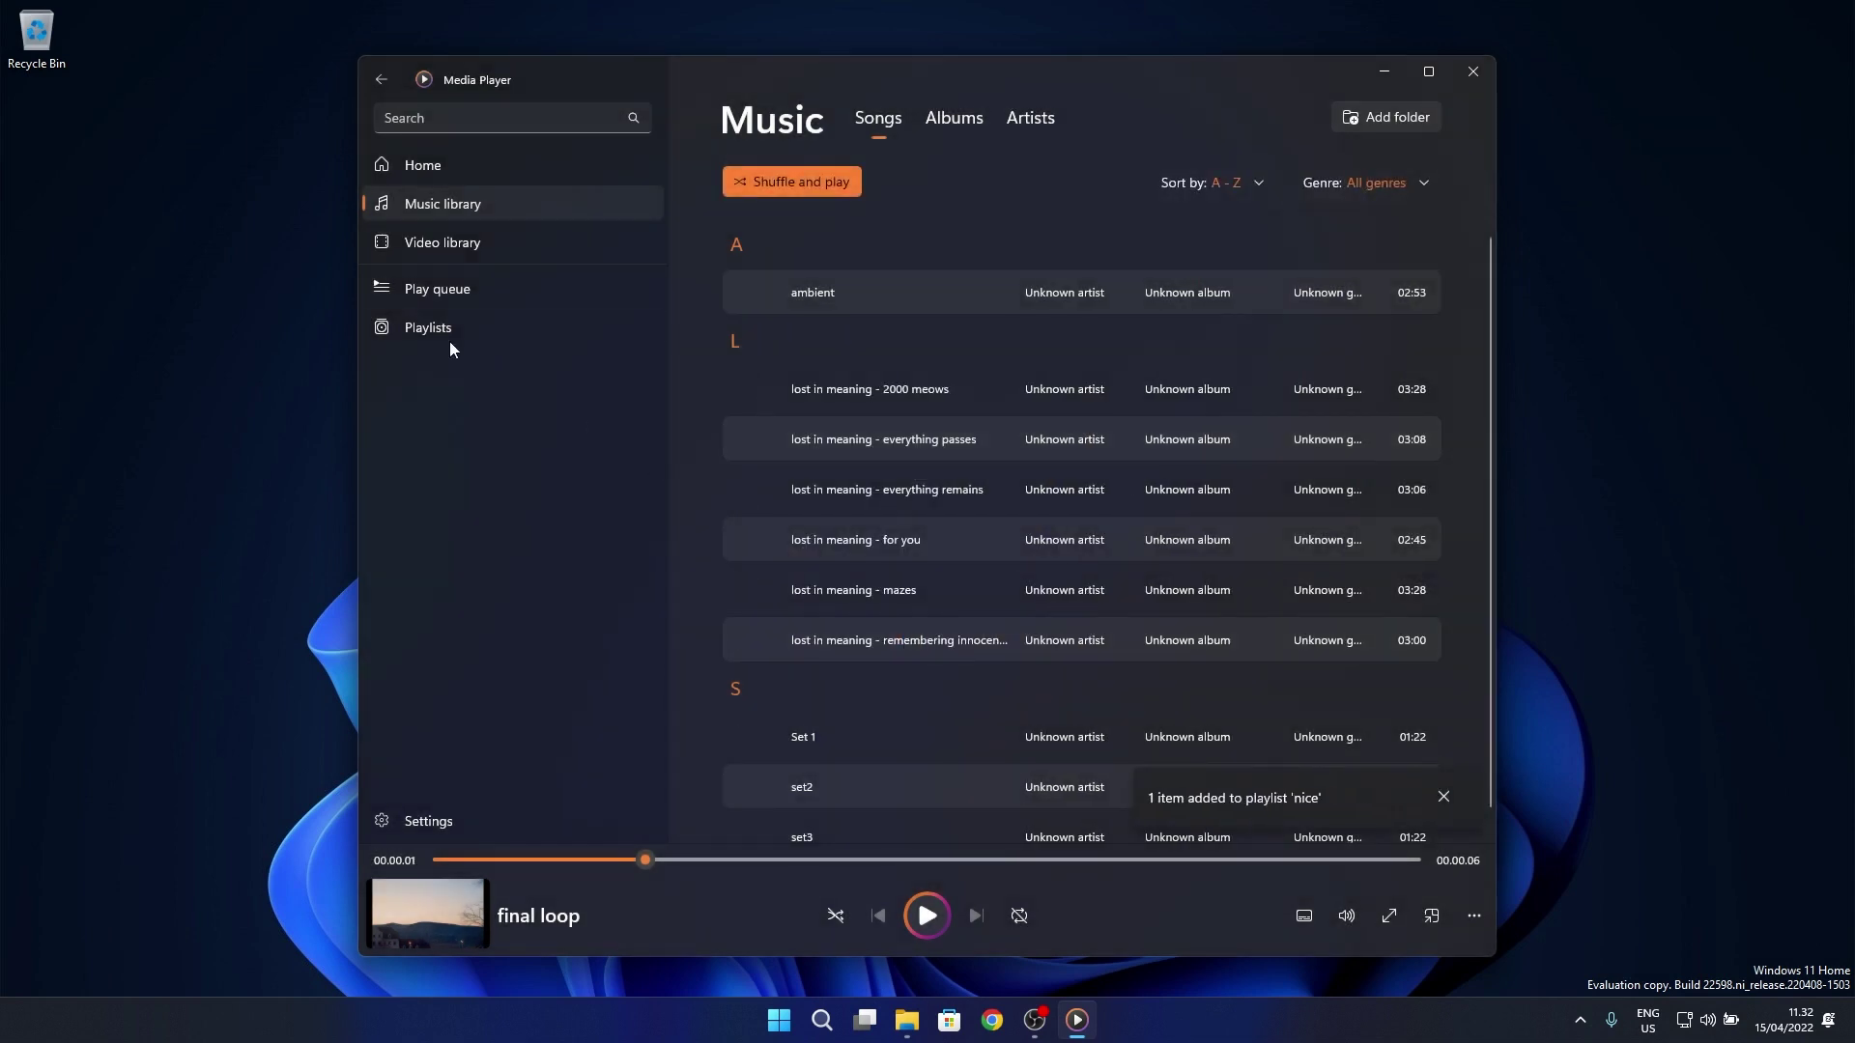
# - Check the Playlists page, return to the music library, and close Media Player
pyautogui.click(430, 328)
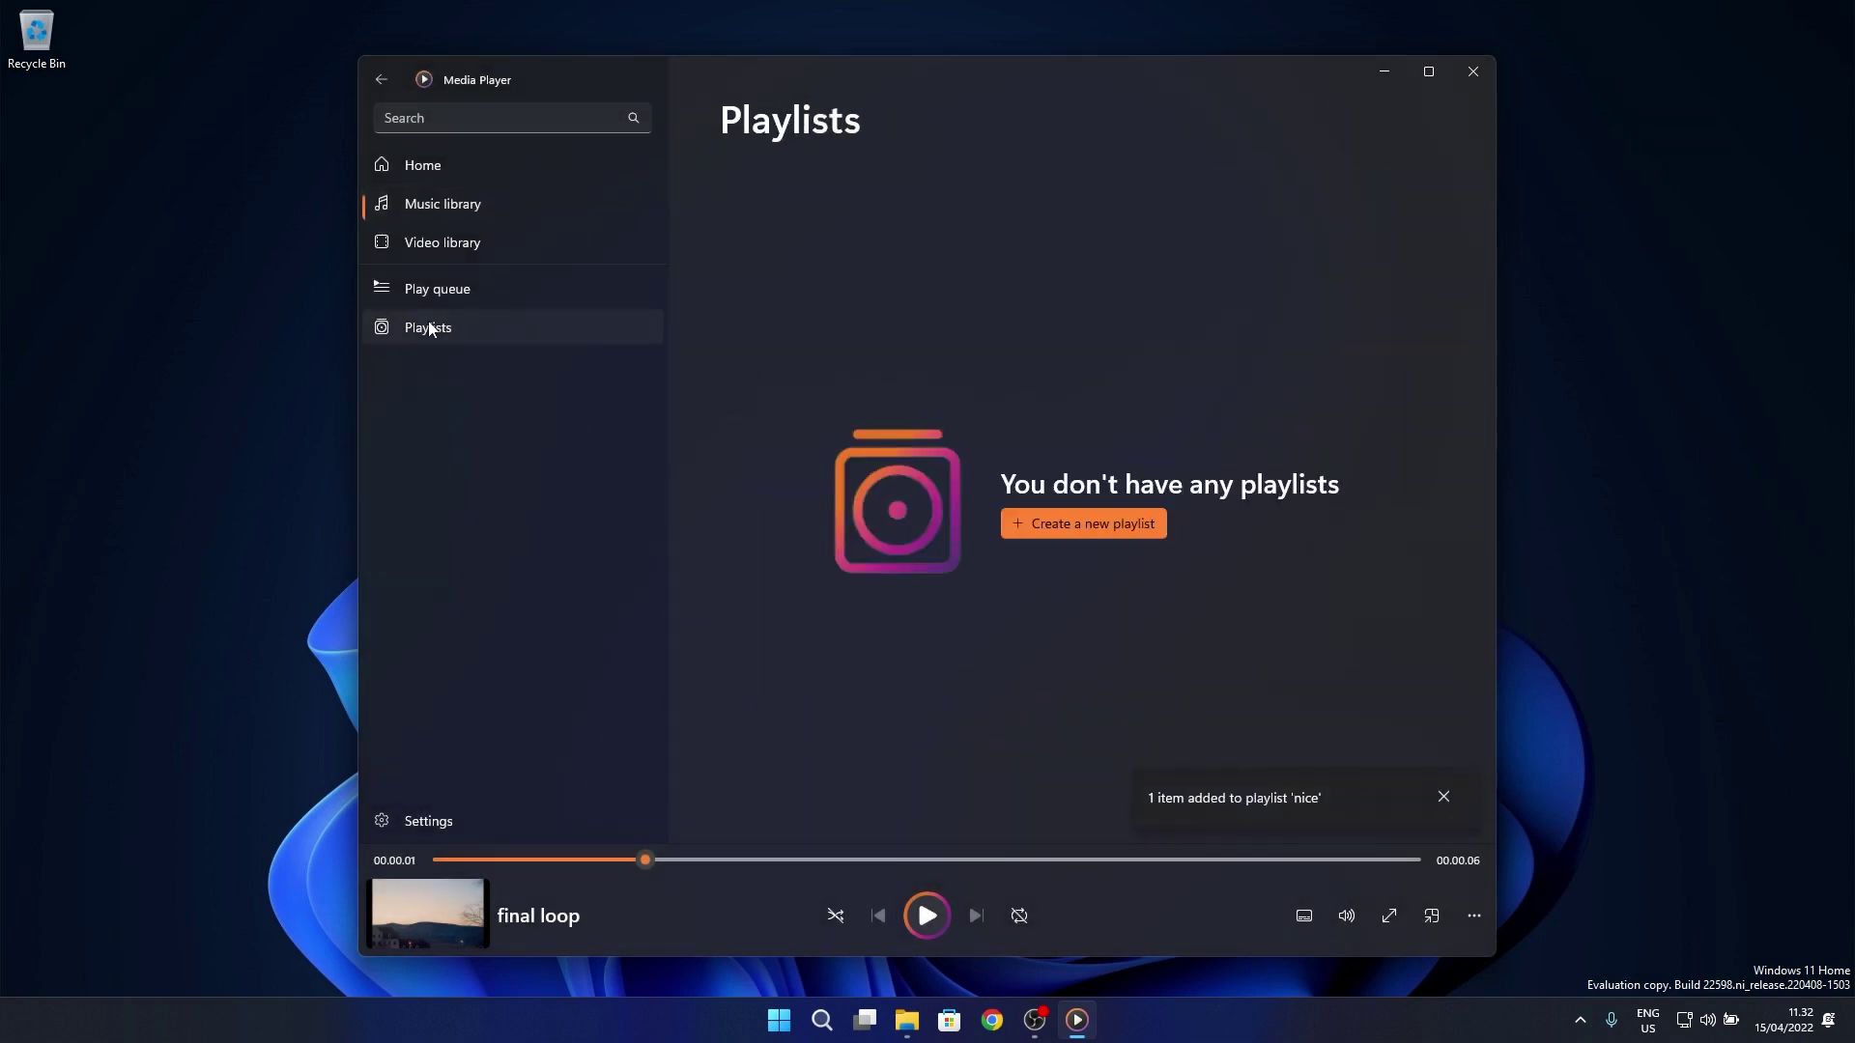
pyautogui.click(449, 210)
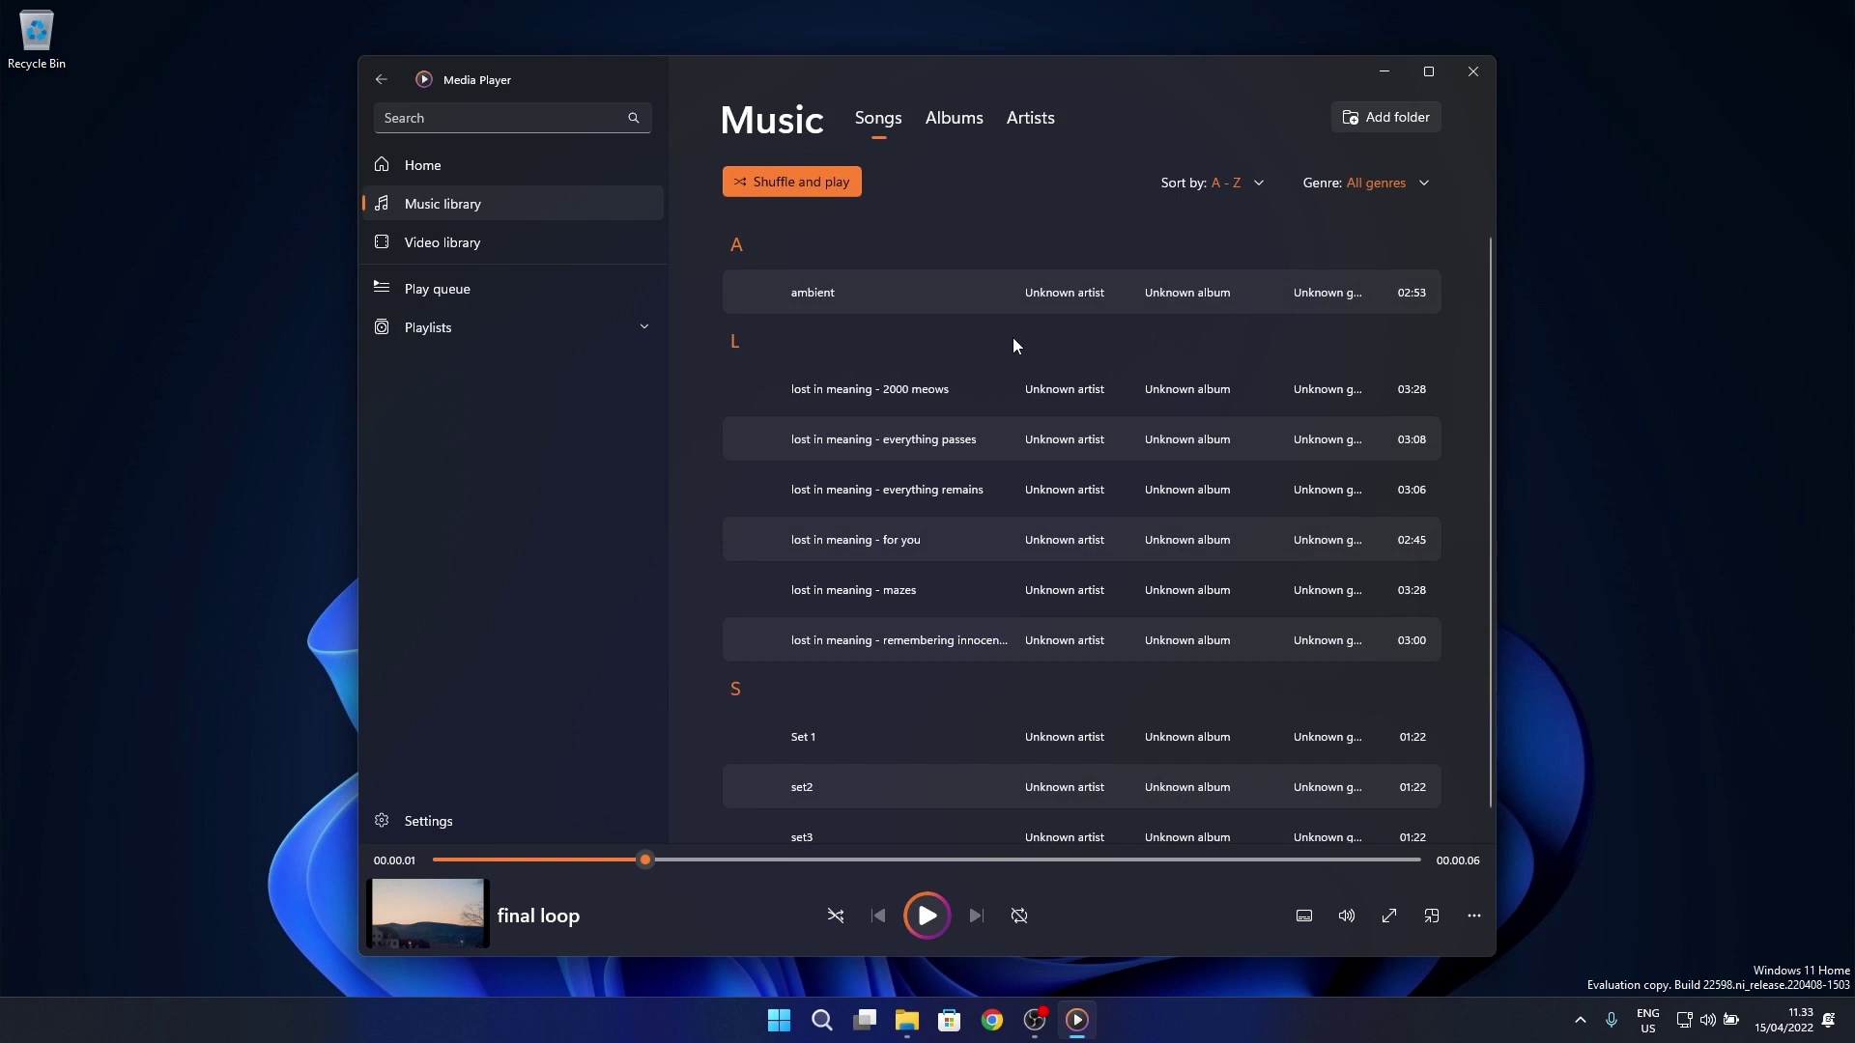
pyautogui.click(1472, 72)
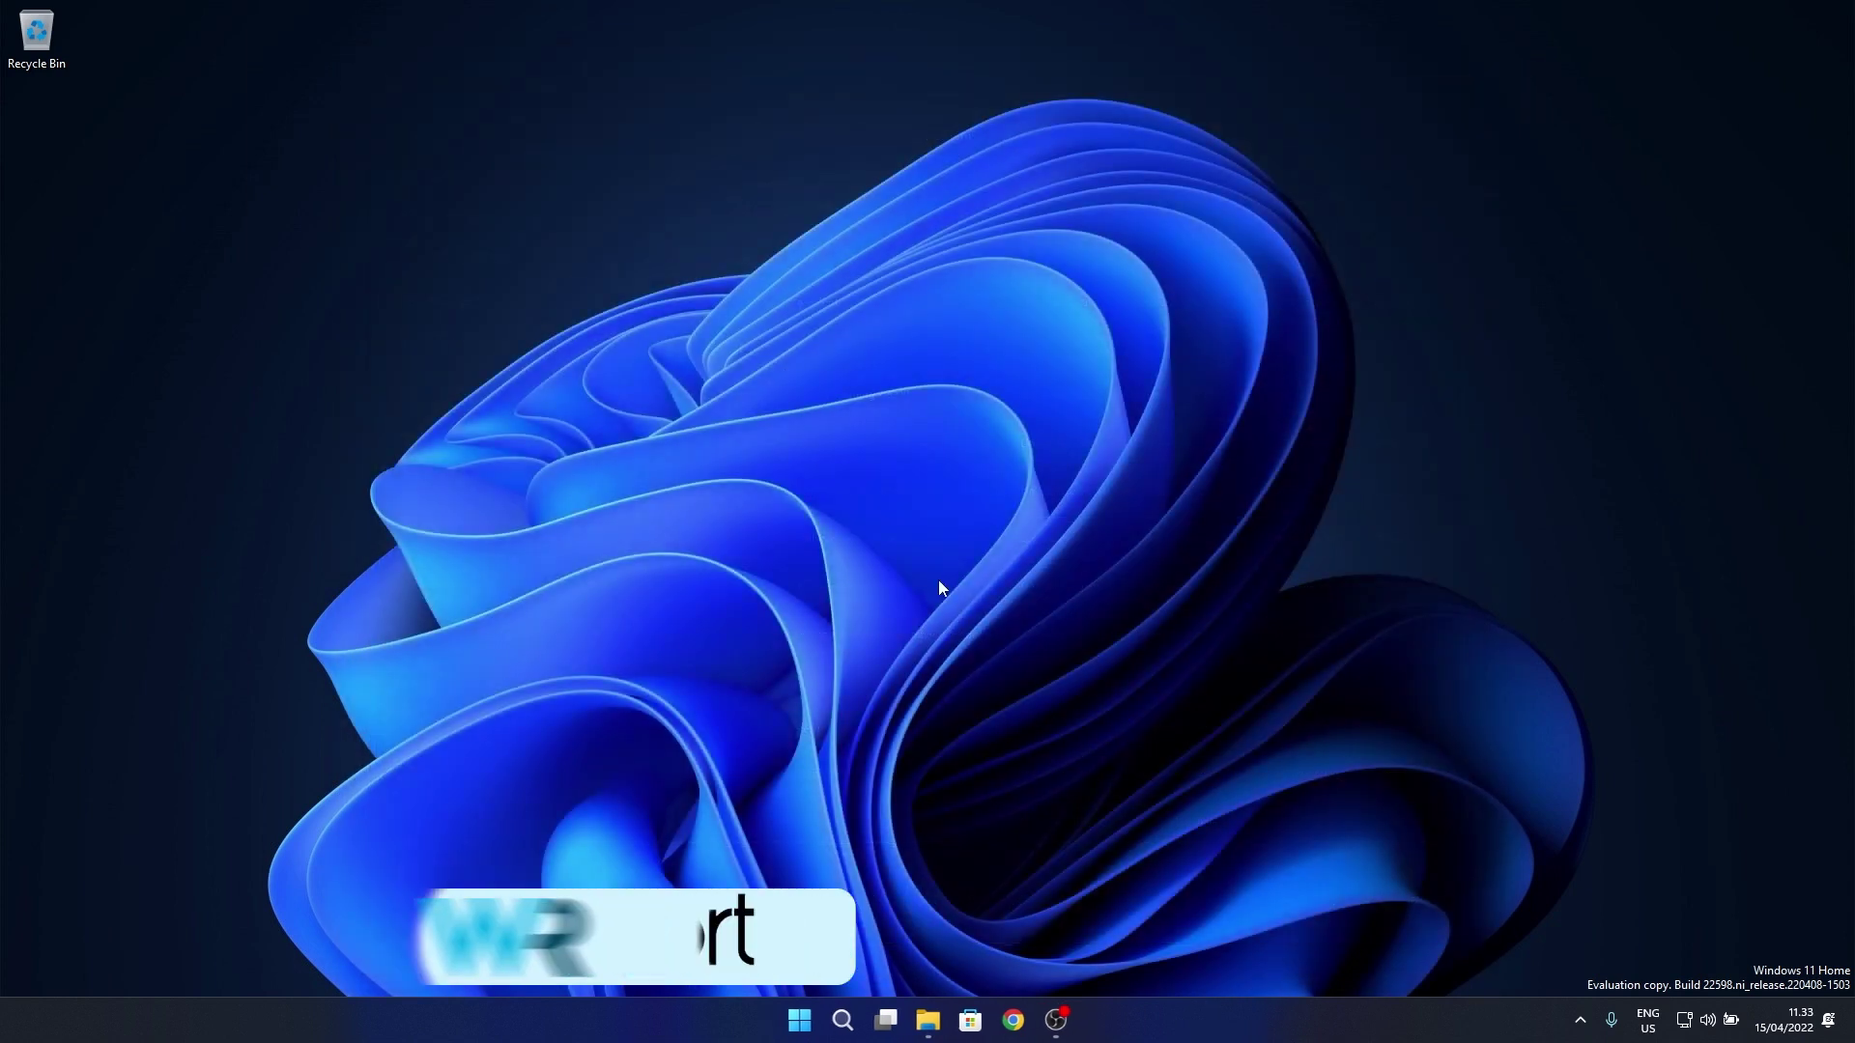